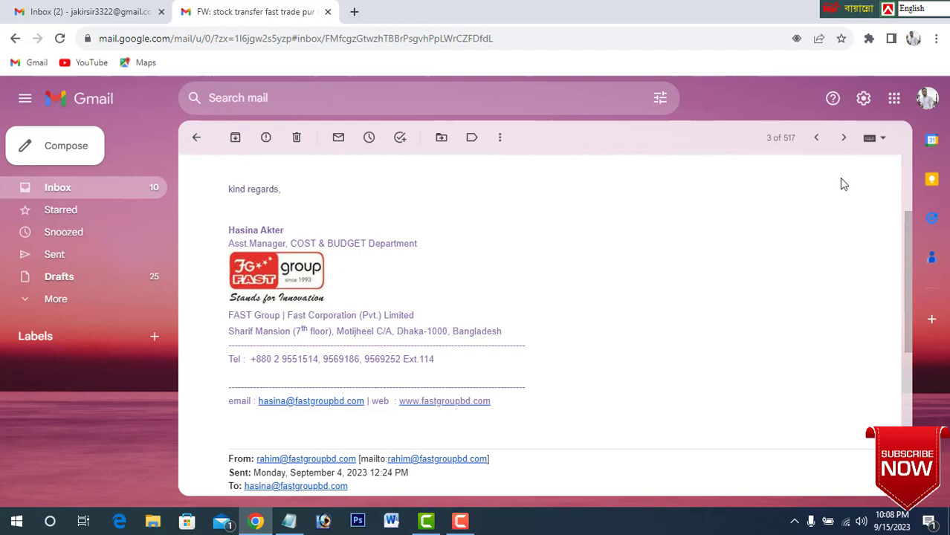
Create a new email signature in Gmail's full general settings, naming it with the account holder's first name.
click(863, 100)
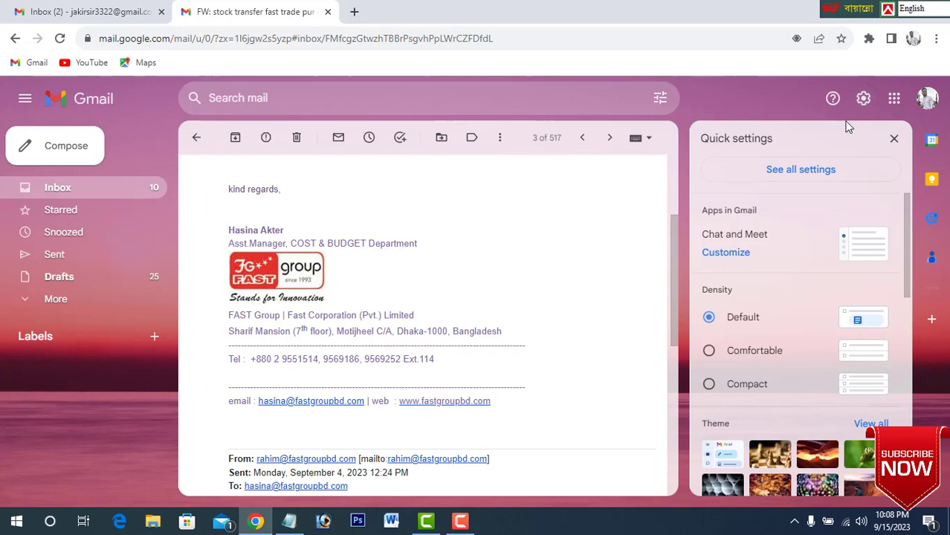
click(802, 170)
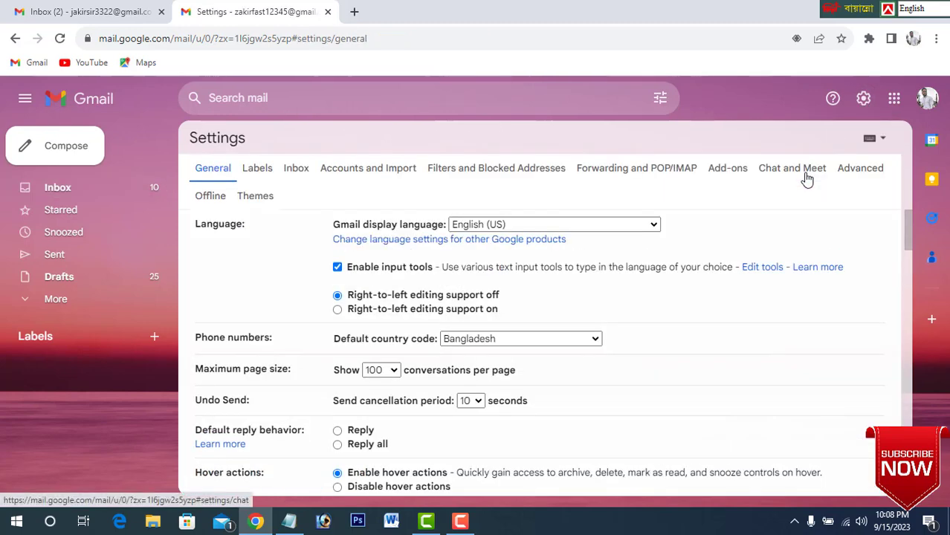
scroll(476, 279, down, 2)
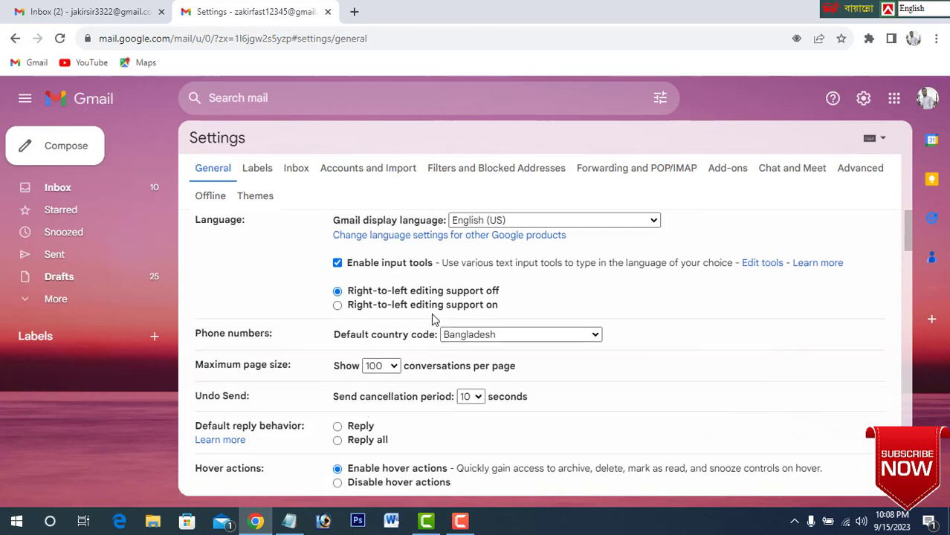
scroll(435, 318, down, 6)
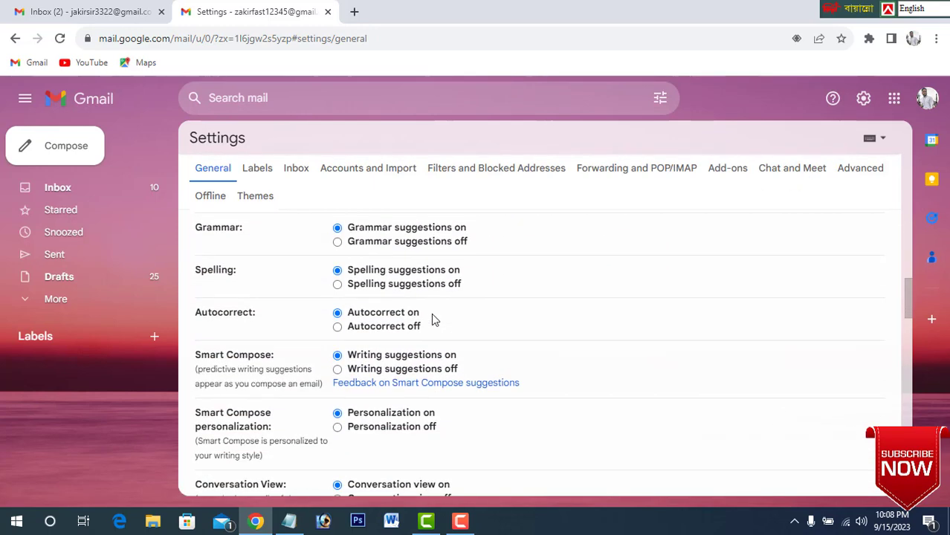
scroll(435, 318, down, 6)
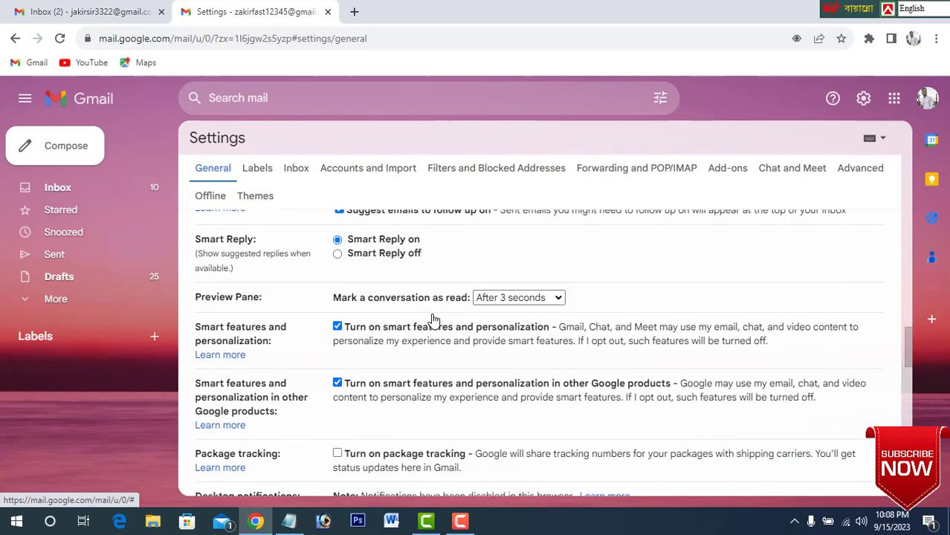
scroll(435, 319, down, 5)
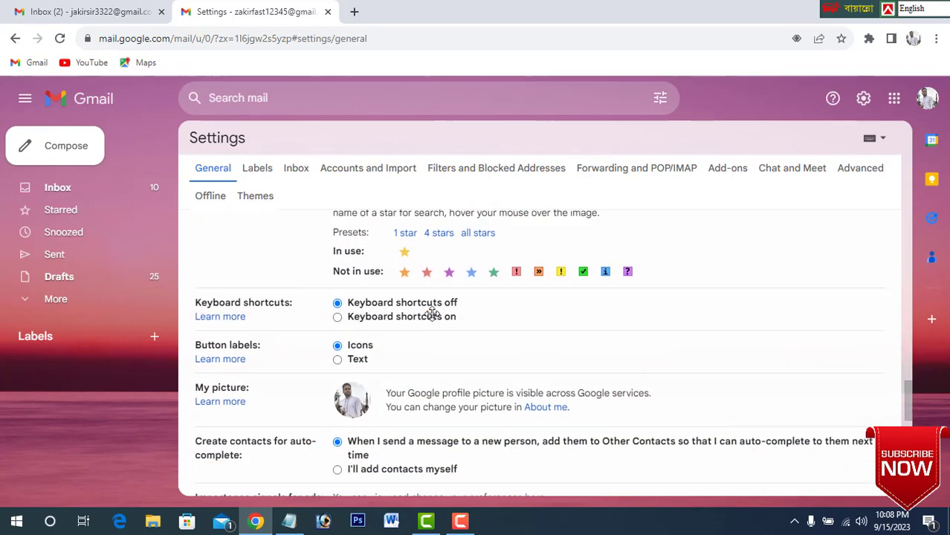
scroll(434, 316, down, 2)
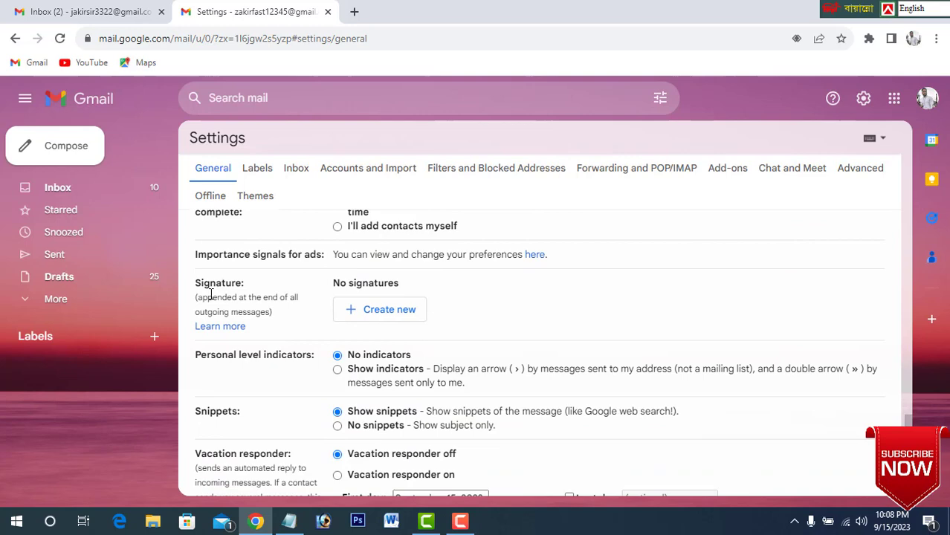
click(381, 312)
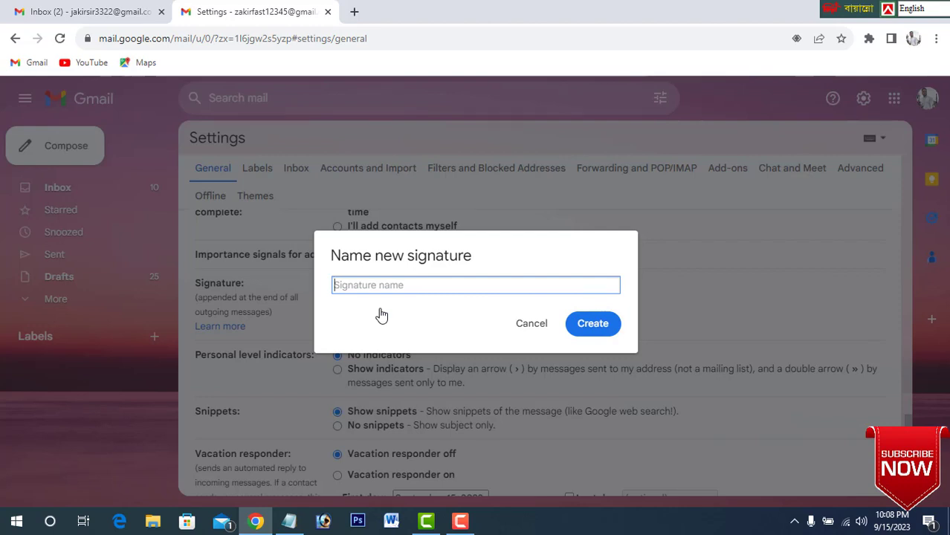
text(Zakir)
click(599, 329)
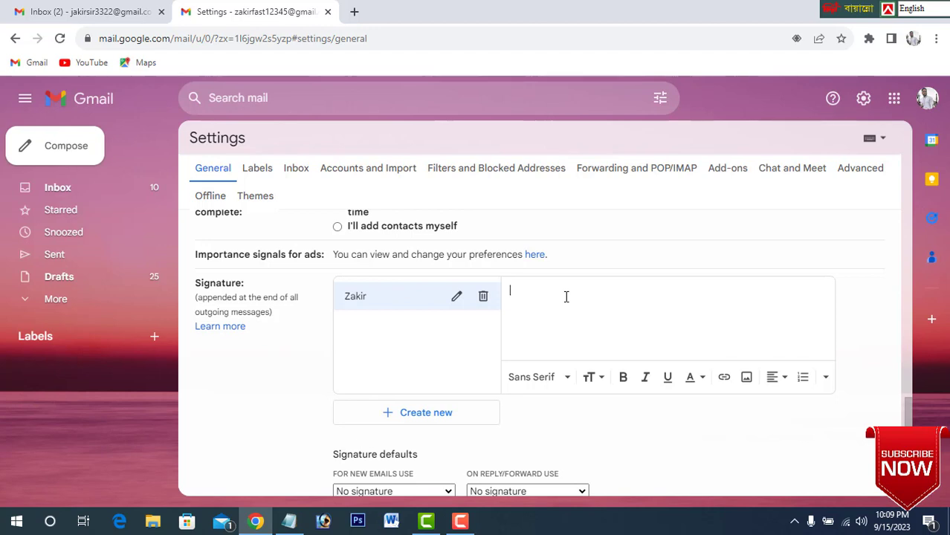
Search the web for email.signature in a new browser tab and open the Mail-Signatures.com free email signature generator.
click(354, 12)
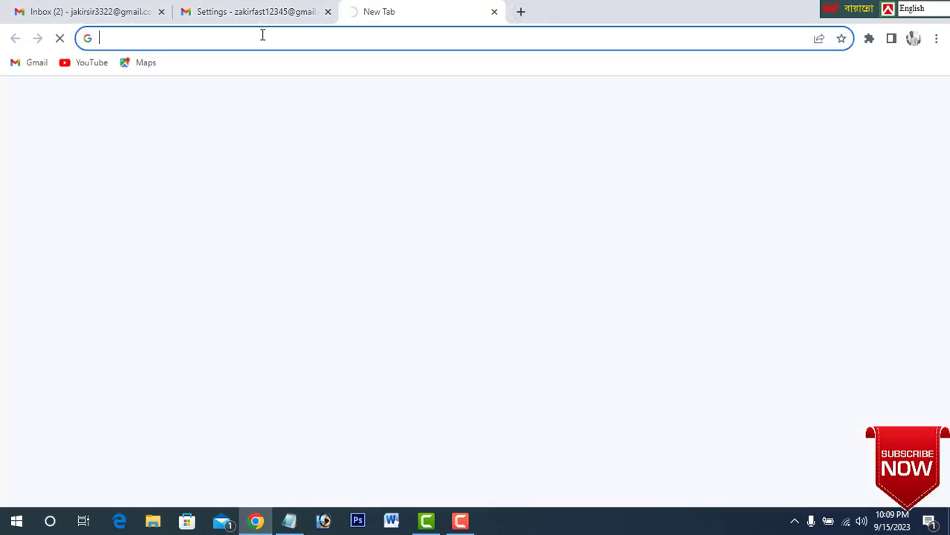
text(m)
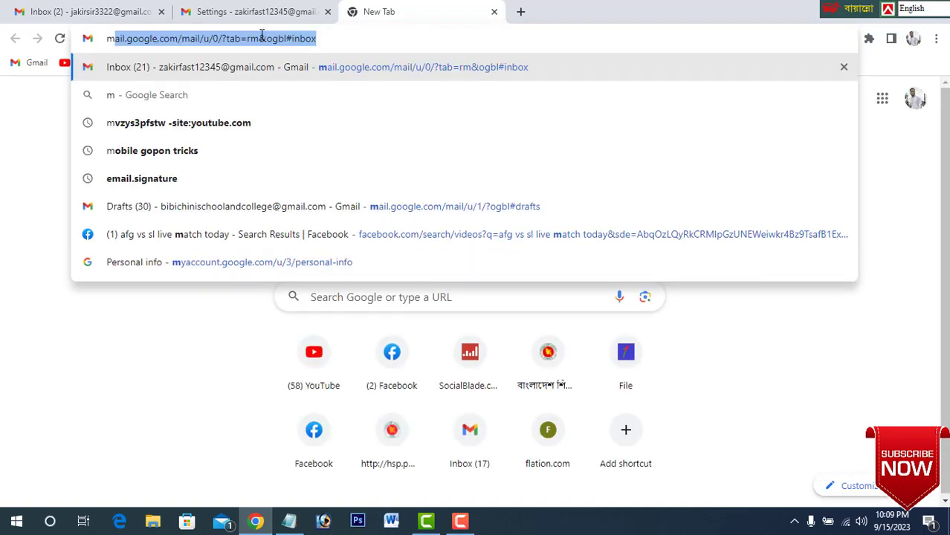
text(a)
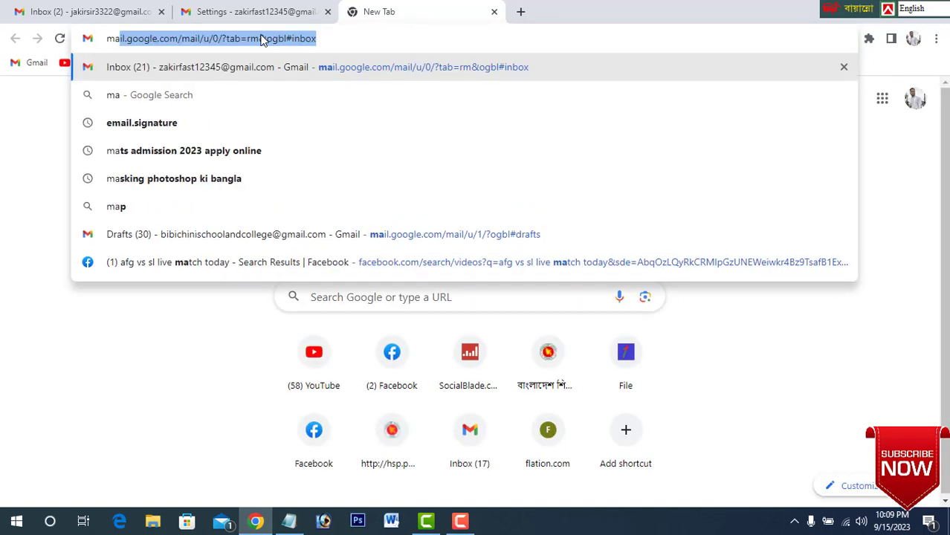
click(152, 131)
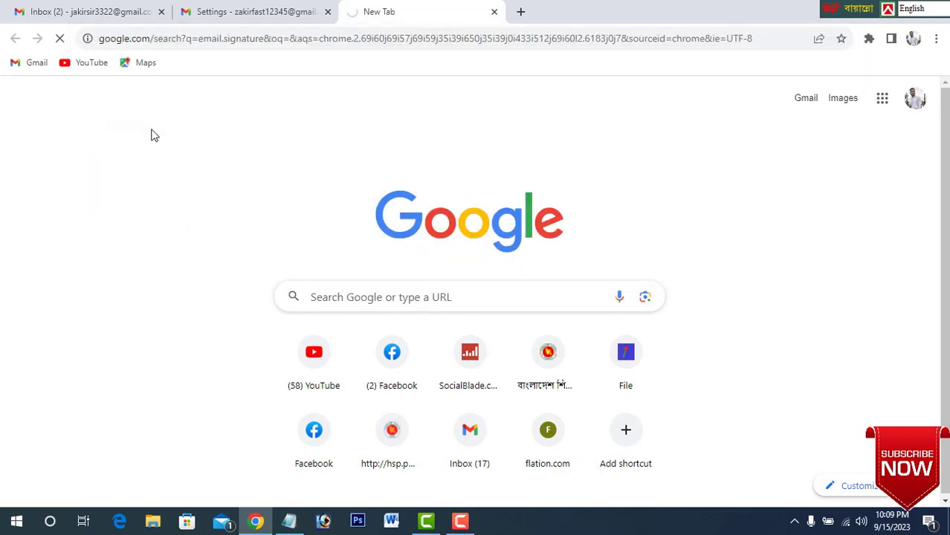
scroll(292, 306, down, 5)
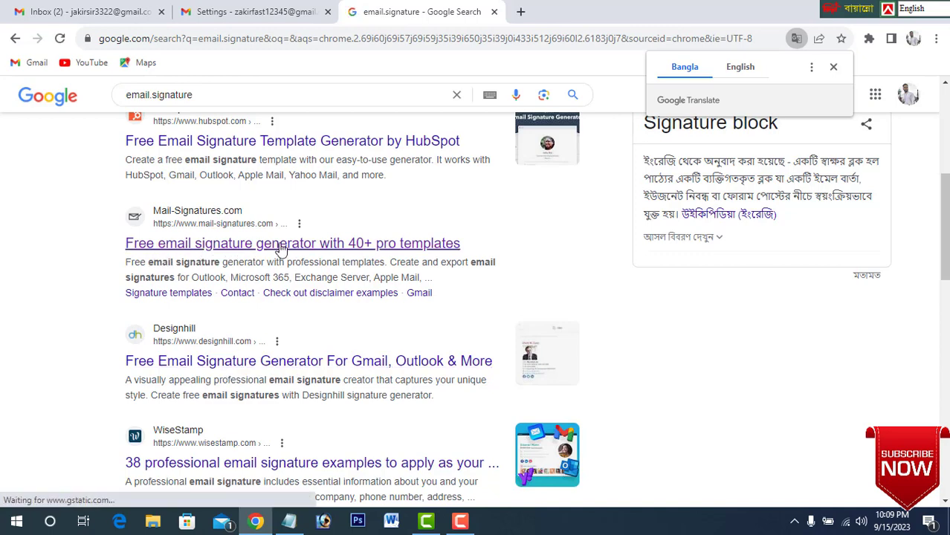
click(314, 250)
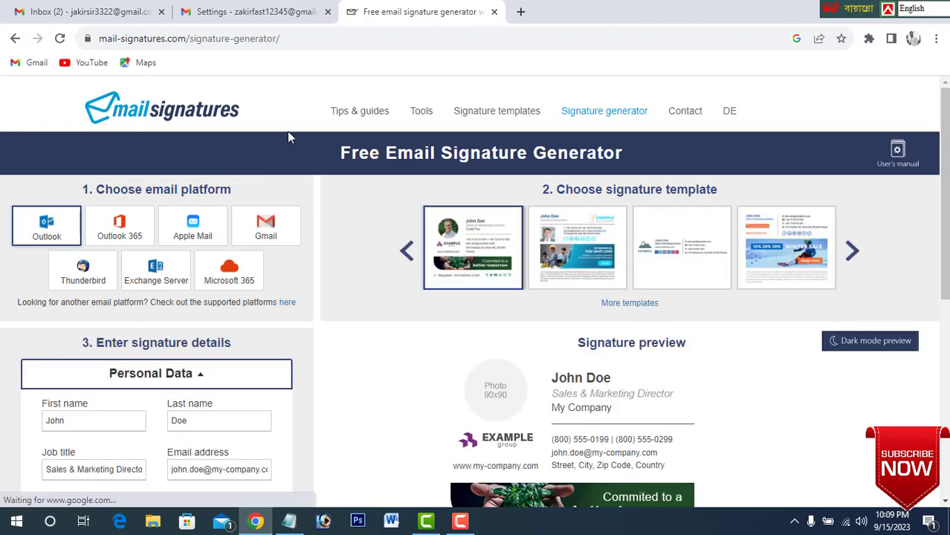
Choose Gmail as the email platform and browse ahead to the signature templates that include the Surfboards design.
click(272, 242)
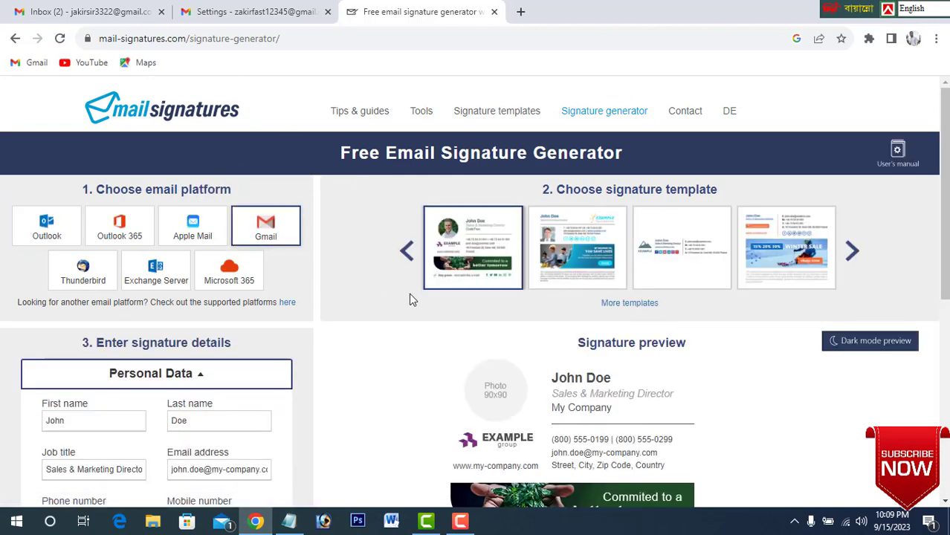
scroll(408, 293, down, 1)
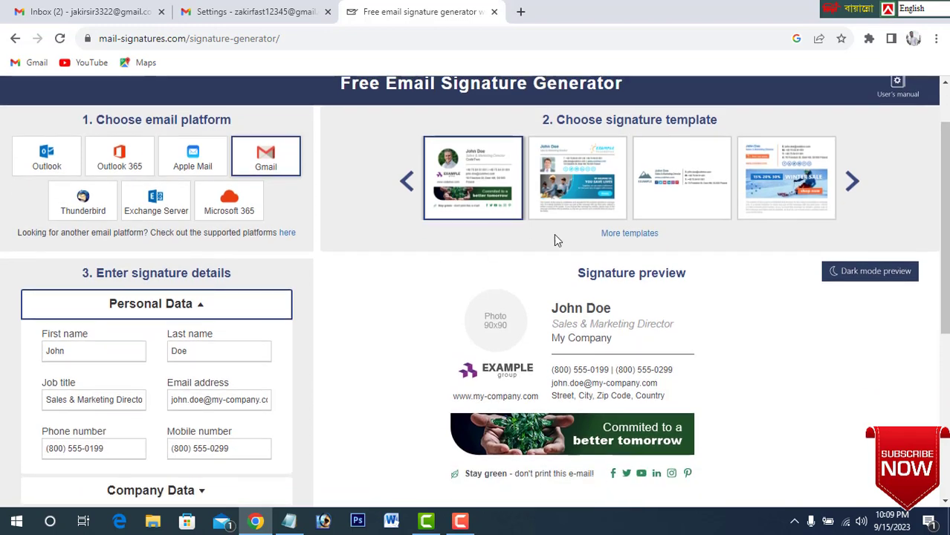
click(852, 183)
click(853, 185)
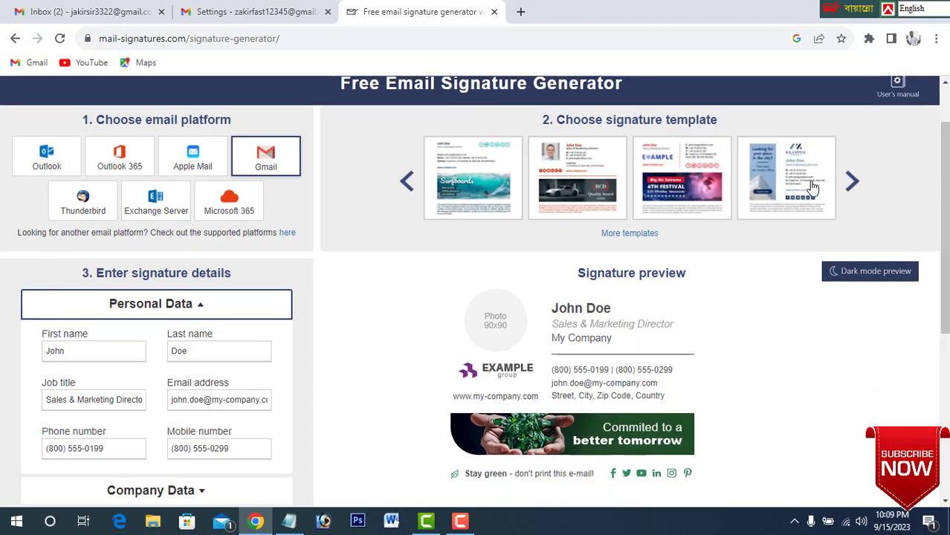
Preview the signature templates with the surfboard, car, festival and city designs to compare their layouts.
click(495, 191)
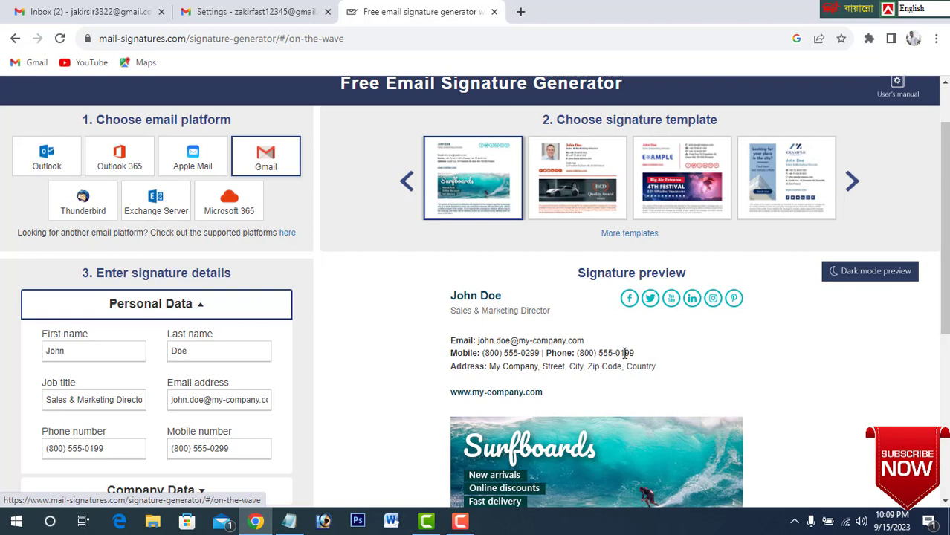
click(595, 208)
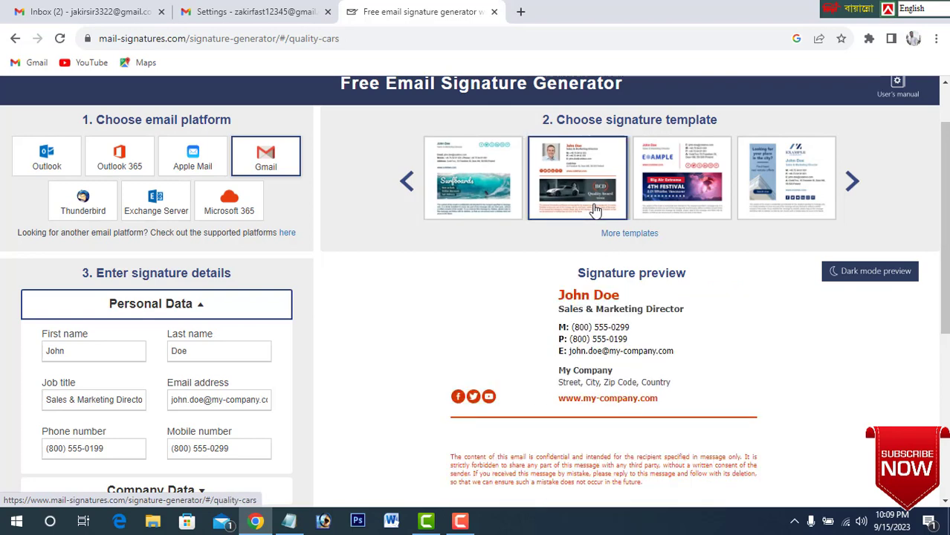
click(657, 197)
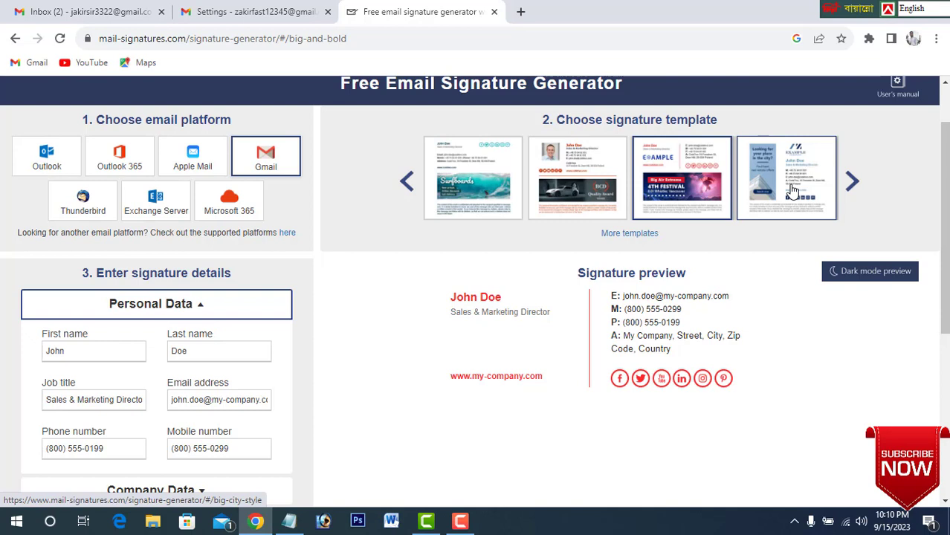
click(818, 195)
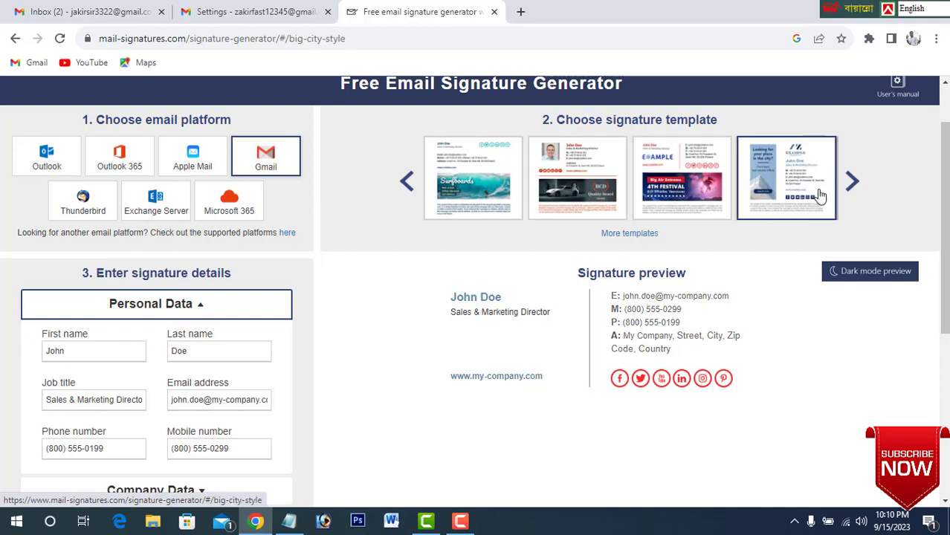
click(704, 195)
click(487, 180)
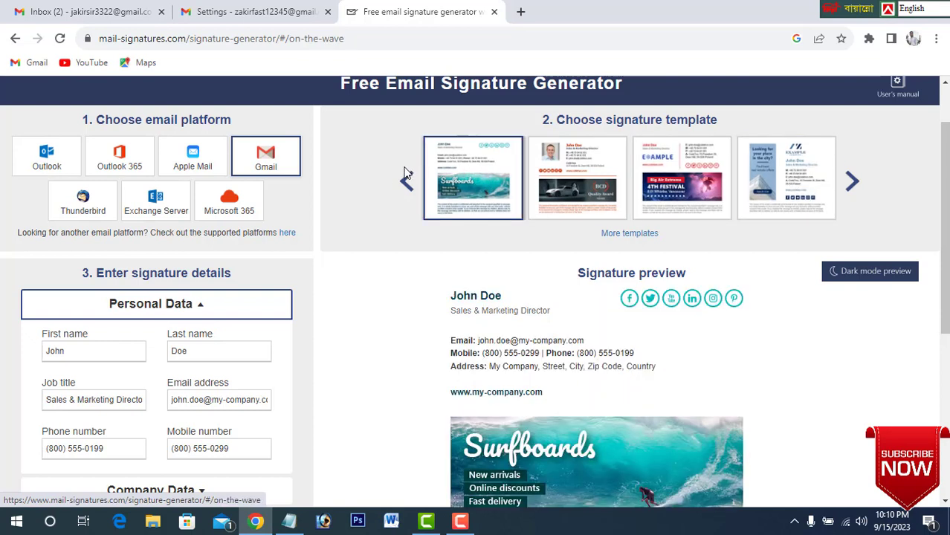
Select the vlogger signature template with the "One month in Patagonia" banner from the previous templates and review its preview.
click(407, 183)
click(487, 192)
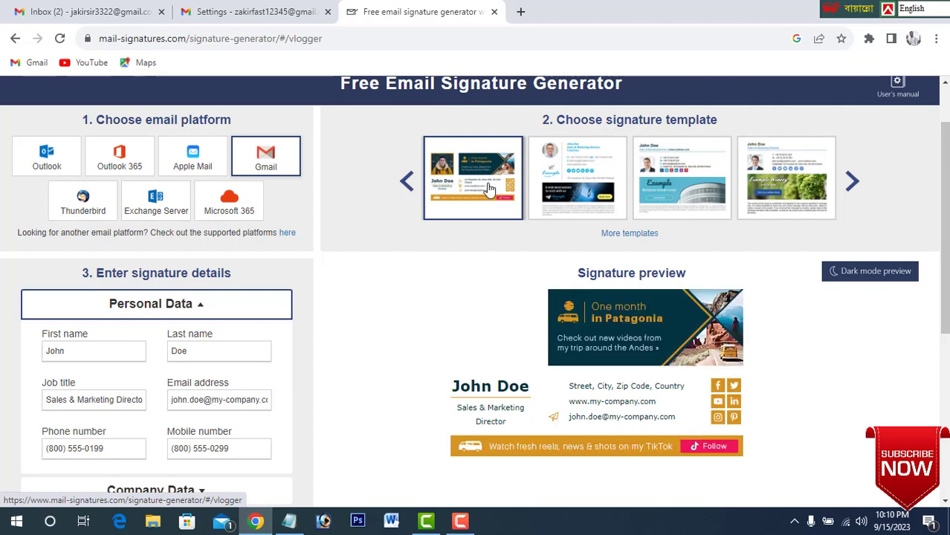
scroll(499, 246, down, 3)
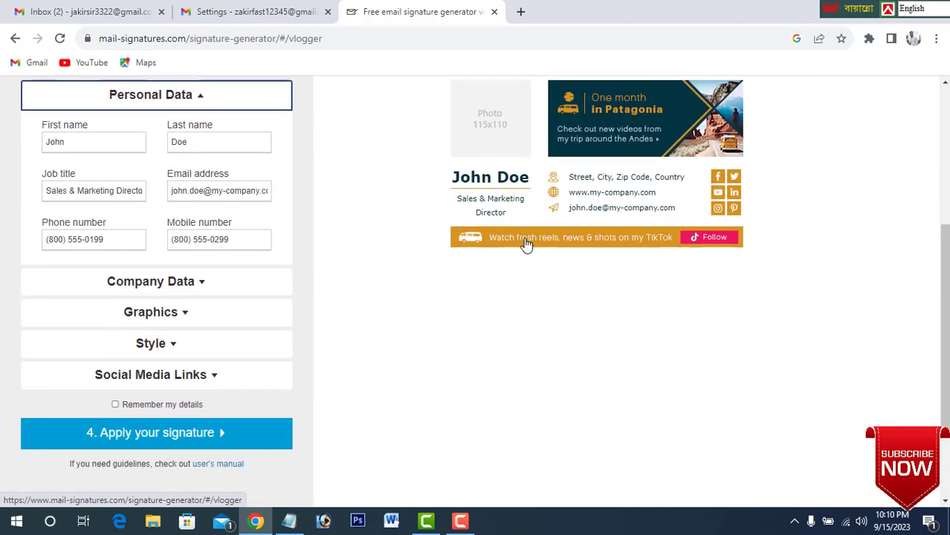
scroll(526, 244, up, 2)
click(571, 114)
click(480, 121)
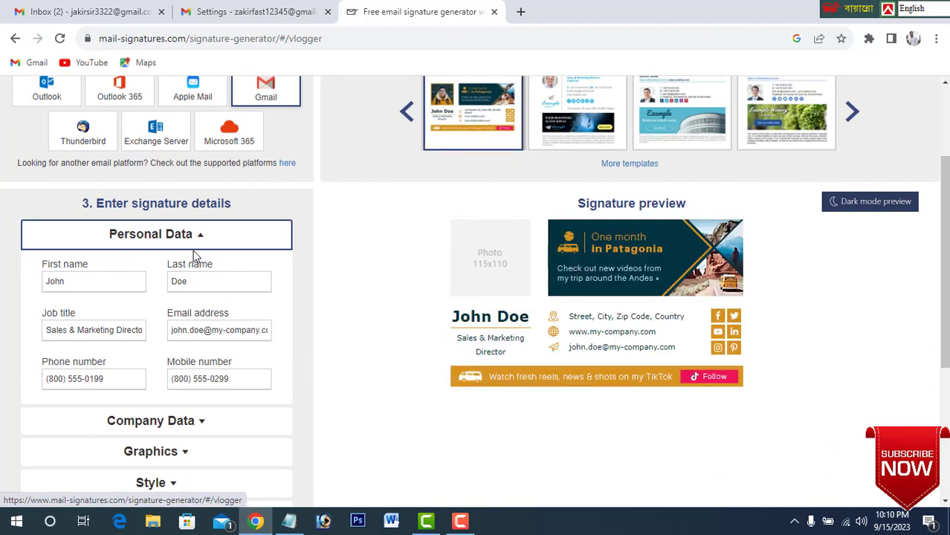
Replace the sample name in the personal data, entering the person's name as first name and emptying the last name.
drag(95, 282, 1, 281)
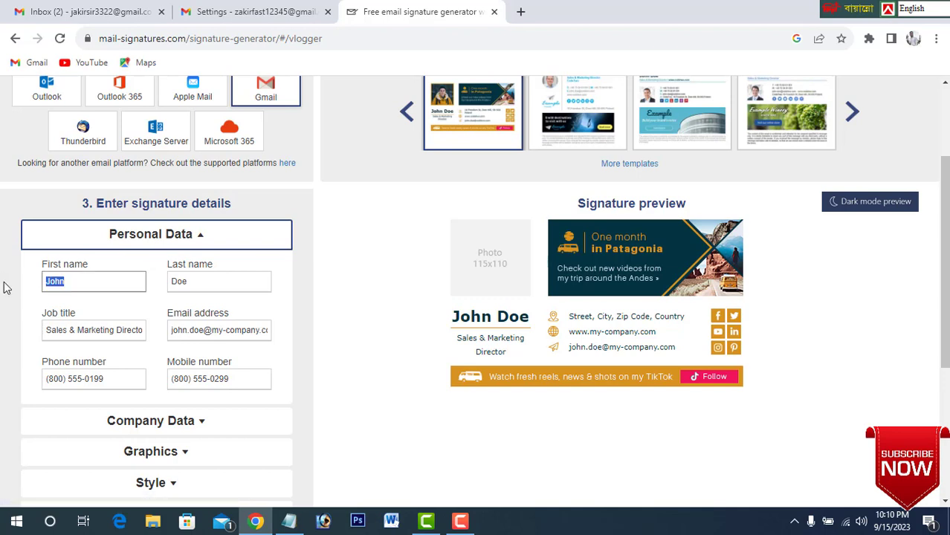
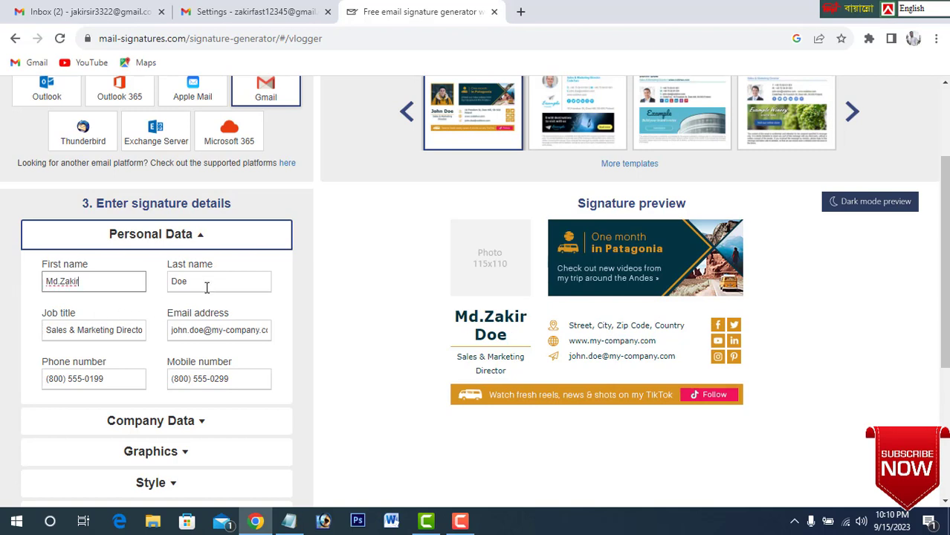
drag(206, 286, 92, 279)
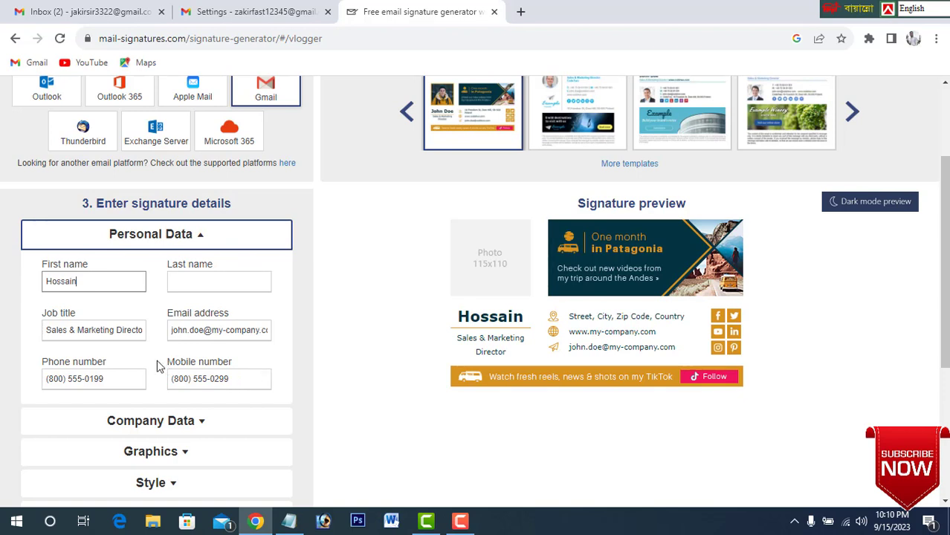
Set the job title in the signature's personal data to "Assistant teacher".
triple_click(142, 333)
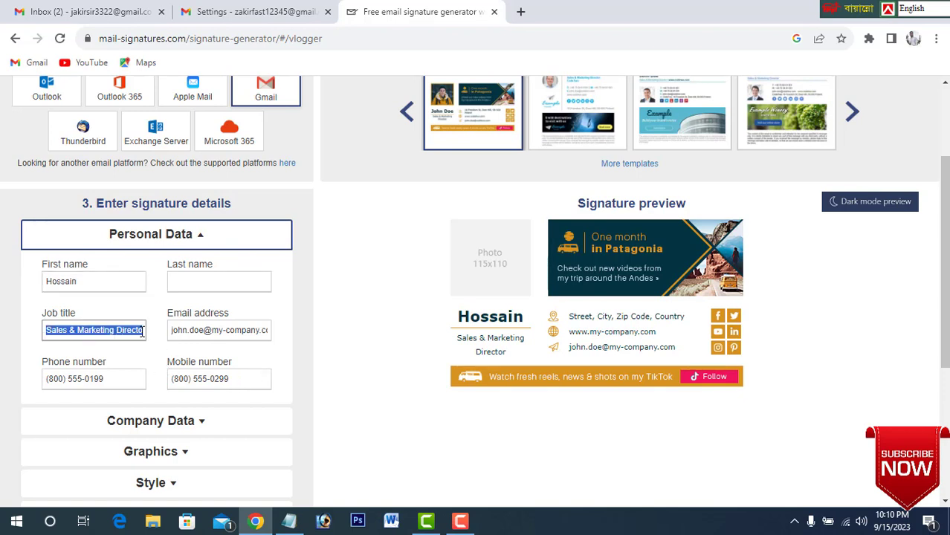
key(BackSpace)
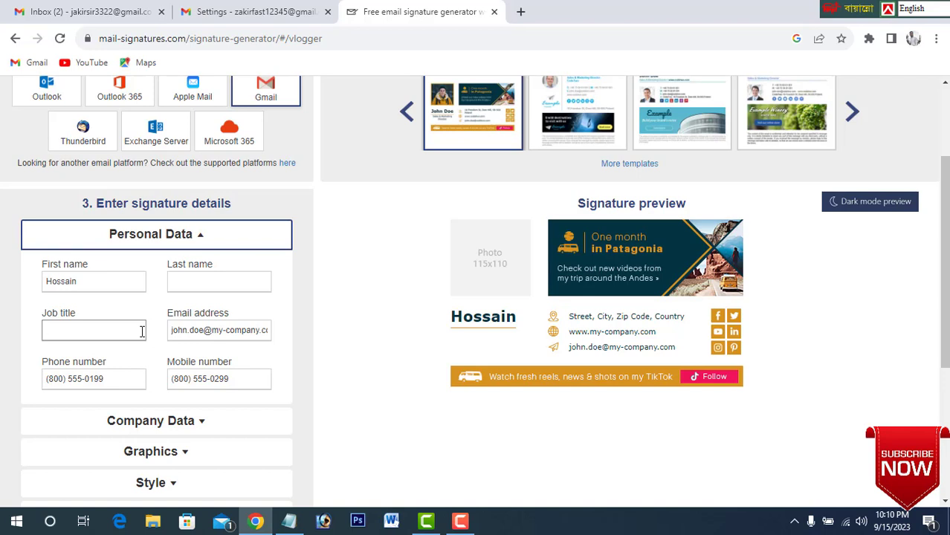
text(Assistant teacher)
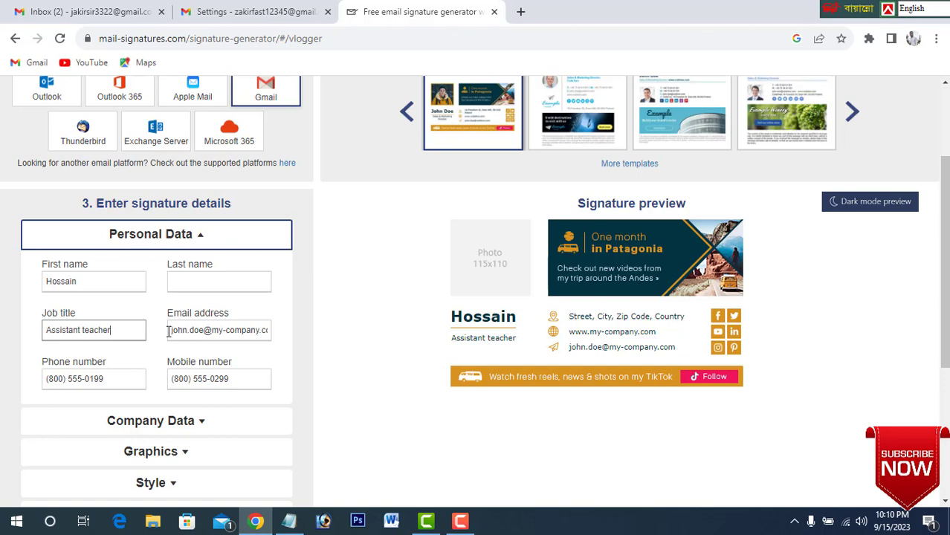
Replace the sample email address in the personal data with the person's own email address.
drag(172, 331, 342, 349)
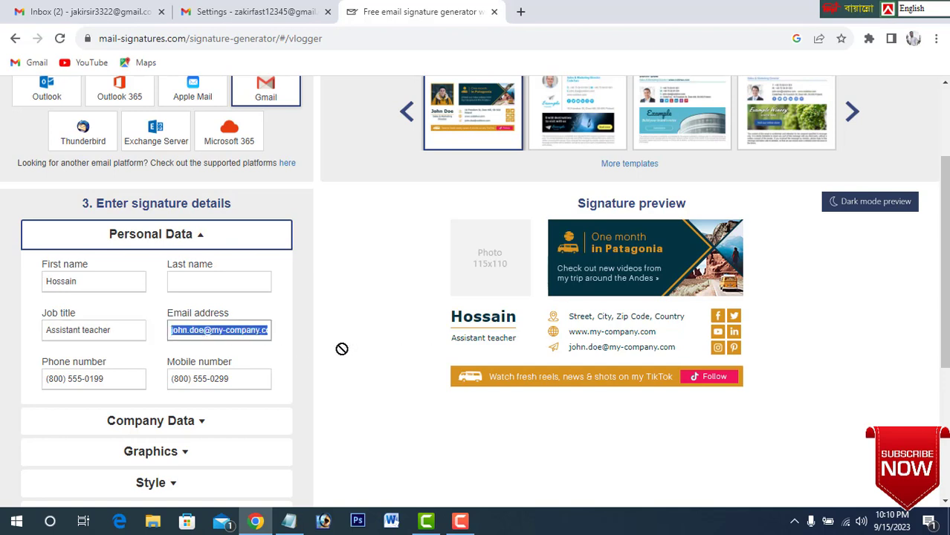
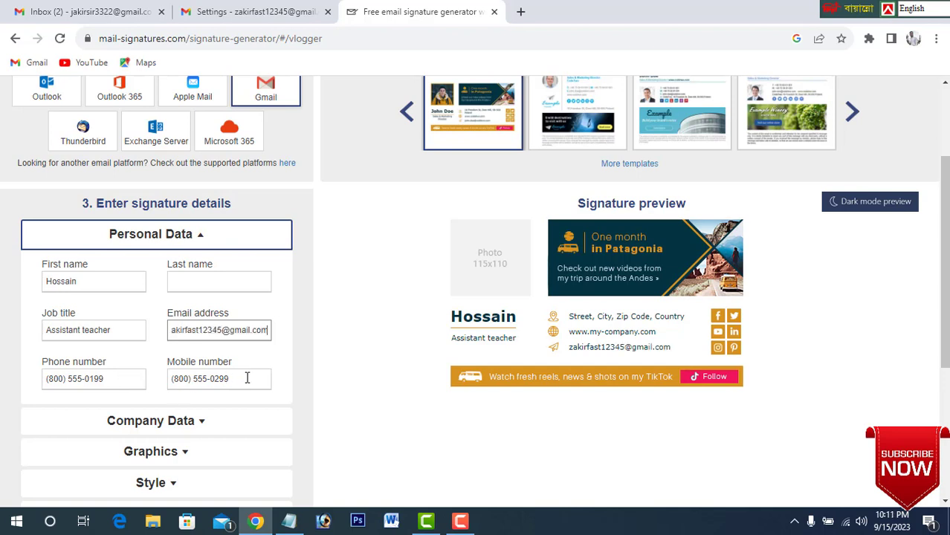
Empty the mobile number in the personal data and enter the person's phone number as phone number.
drag(246, 378, 169, 379)
drag(182, 379, 112, 378)
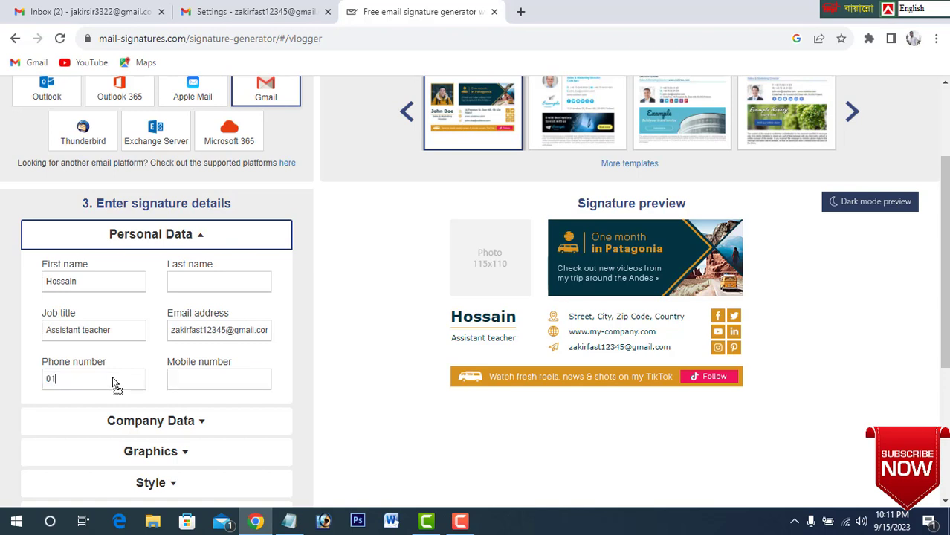
Replace the Address 1 placeholder in the company data with the person's local address, separating the place names with commas.
click(203, 423)
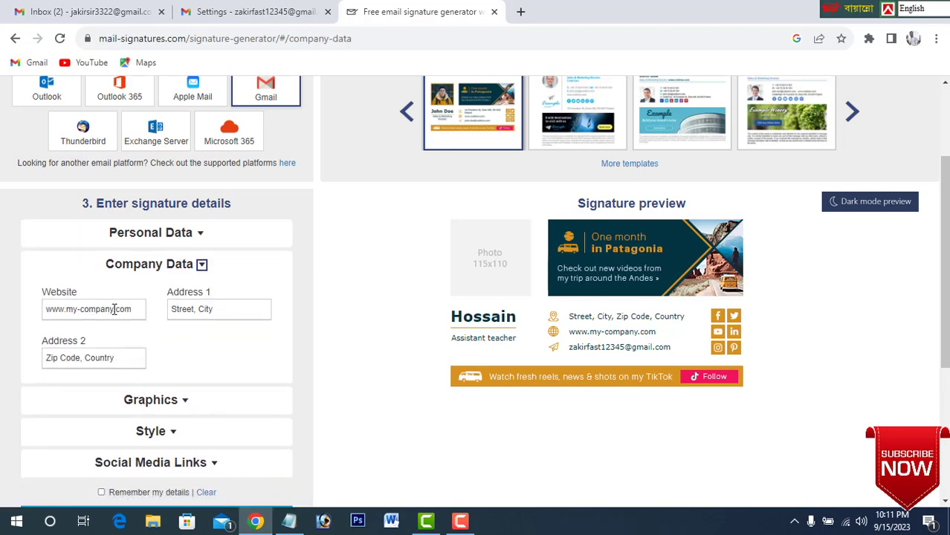
click(237, 311)
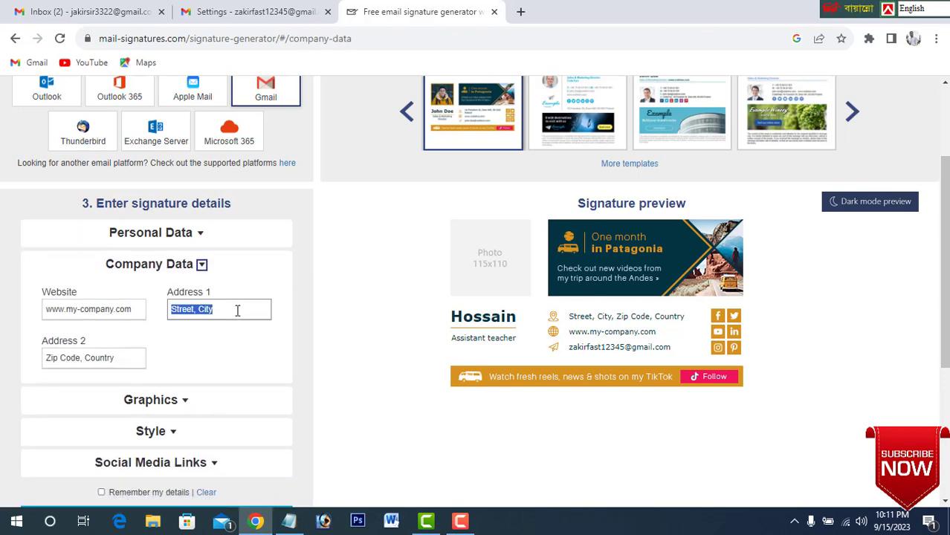
click(140, 312)
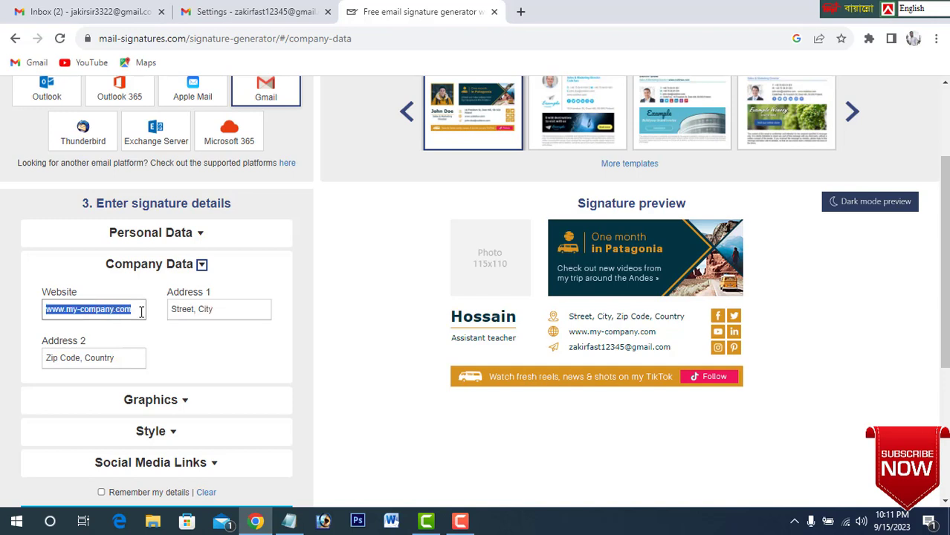
click(248, 312)
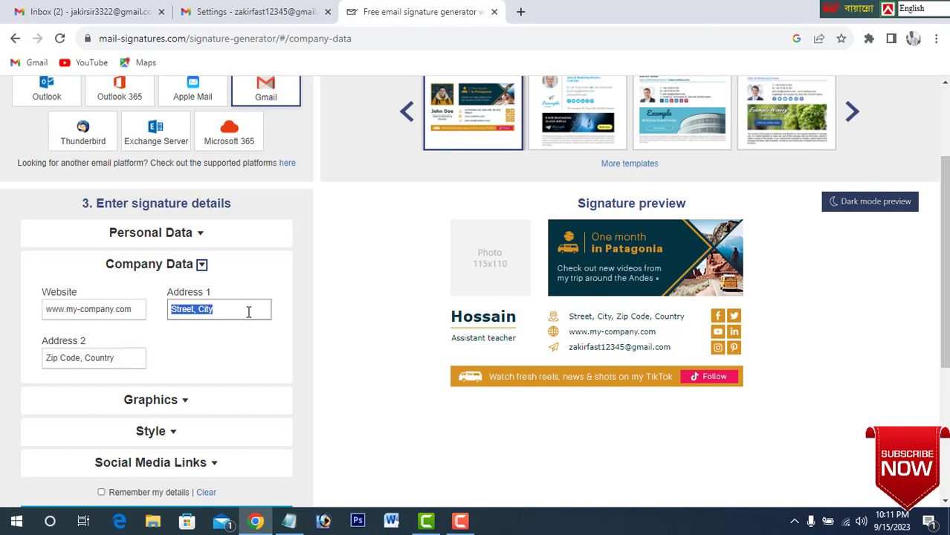
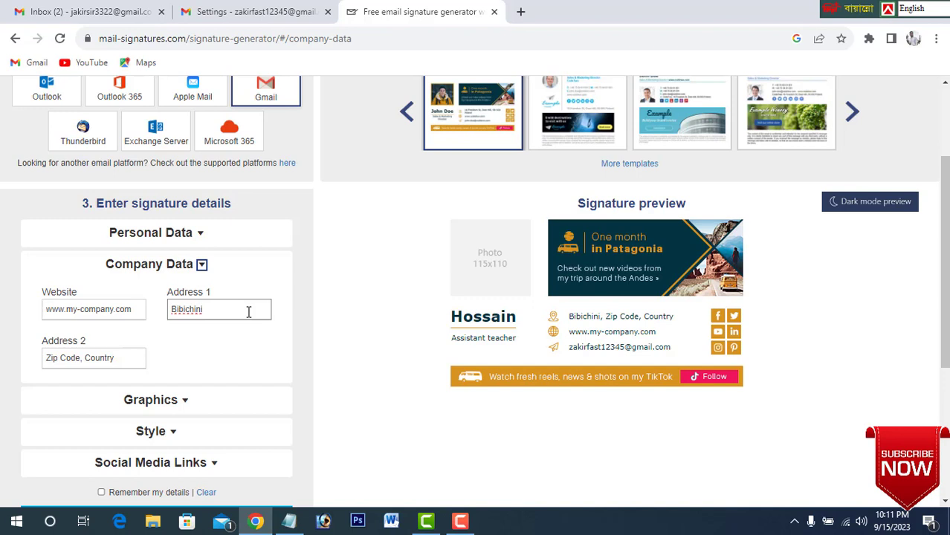
key(BackSpace)
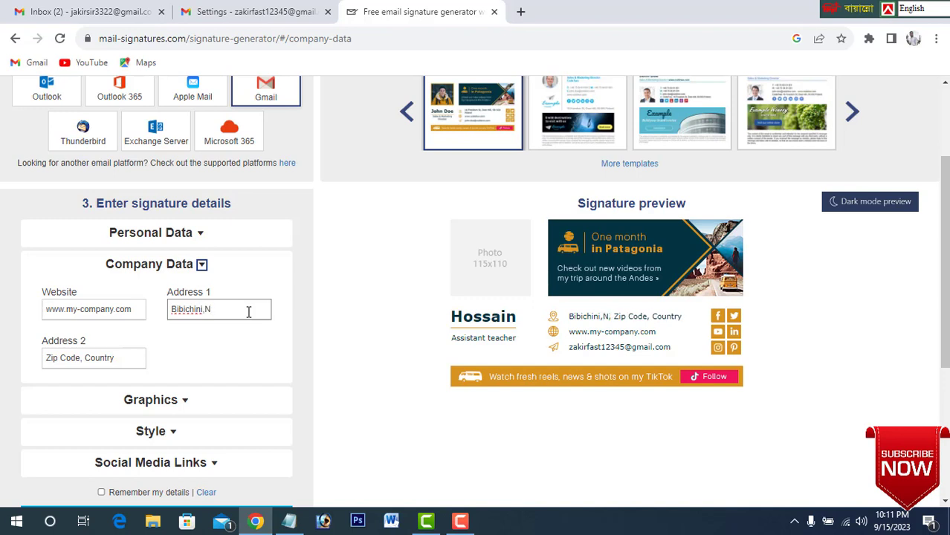
key(BackSpace)
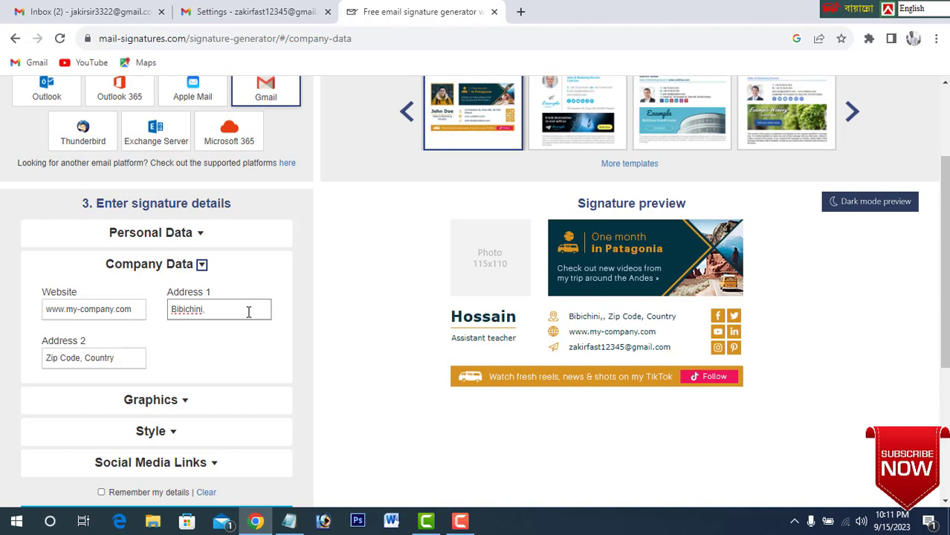
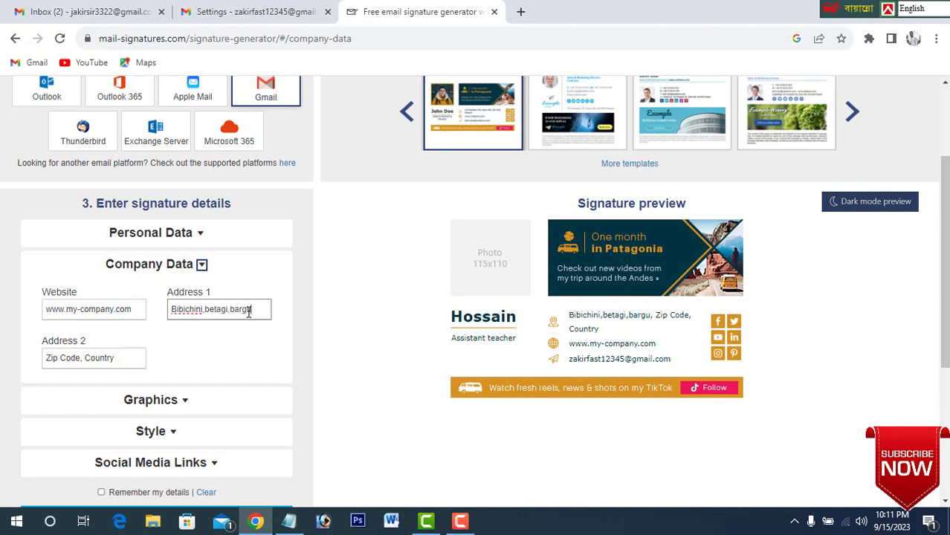
Capitalize the initial of the last place name in Address 1 and insert a capital B in the middle one.
click(235, 310)
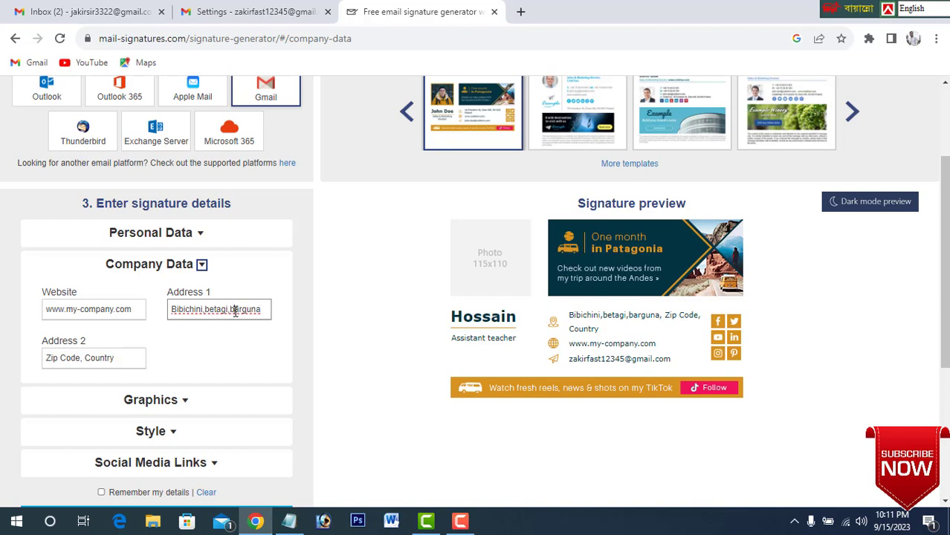
key(BackSpace)
text(B)
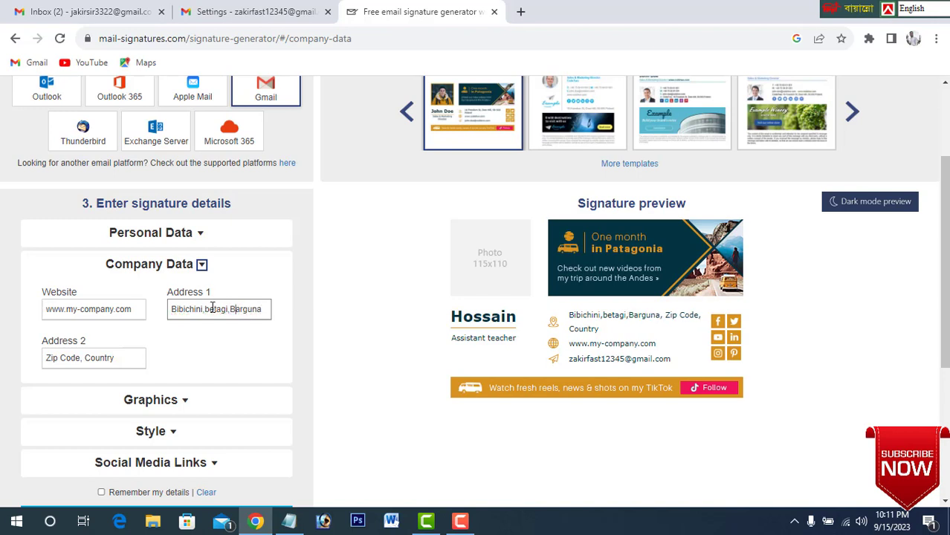
click(212, 313)
text(B)
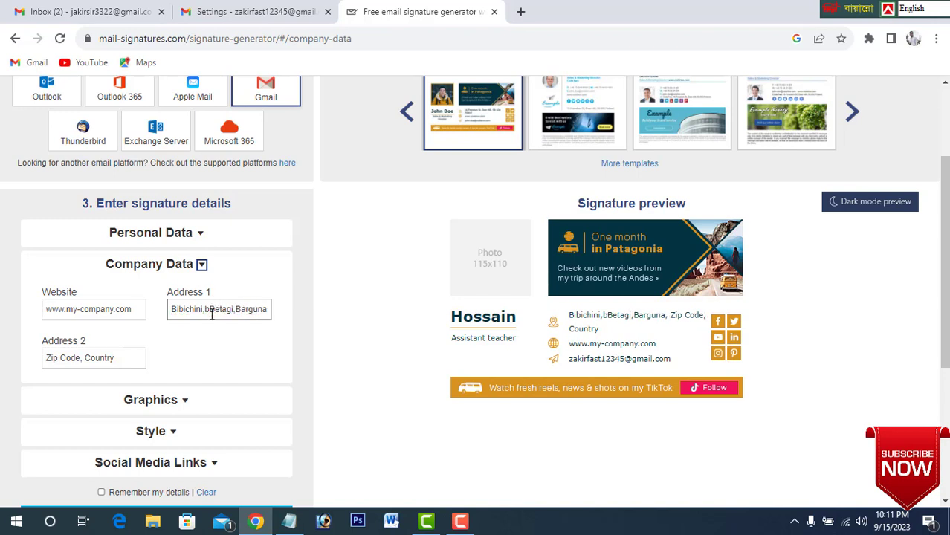
Replace the Address 2 placeholder in the company data with the person's country.
triple_click(128, 361)
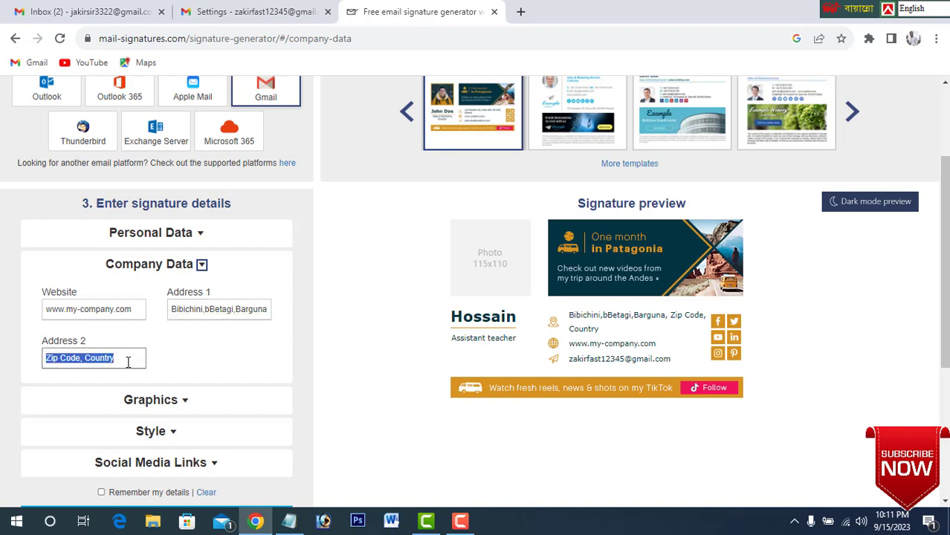
text(Ban)
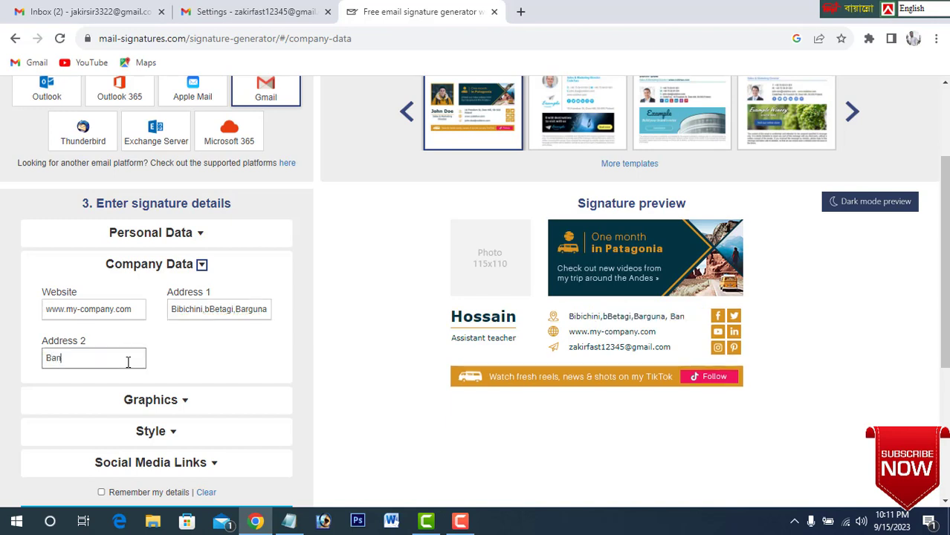
text(gladesh)
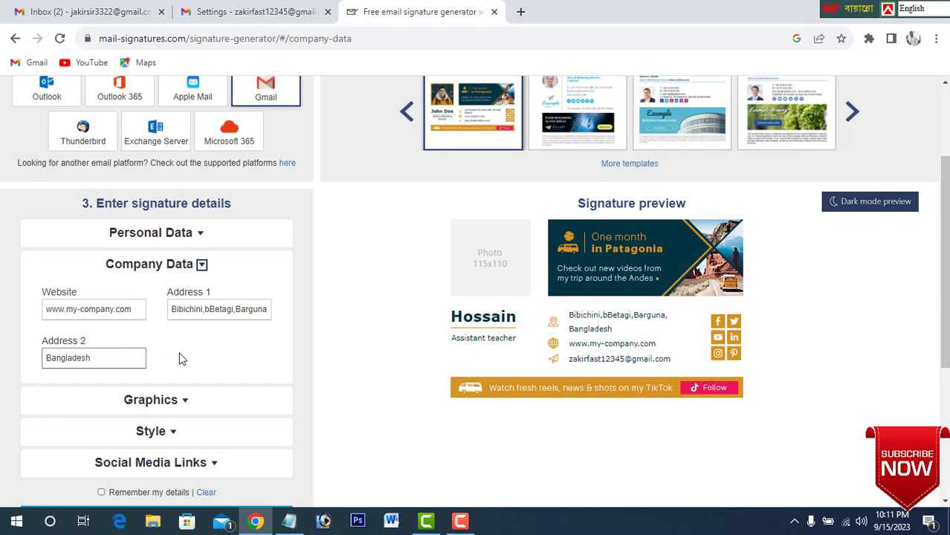
Review the entered personal and company data, and open the graphics settings to examine the photo URL requirements.
scroll(179, 359, down, 1)
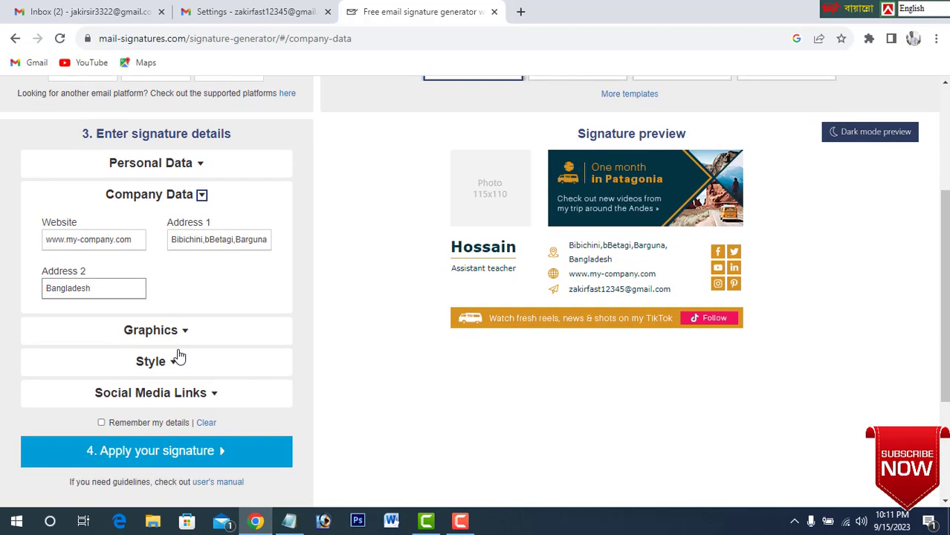
click(206, 172)
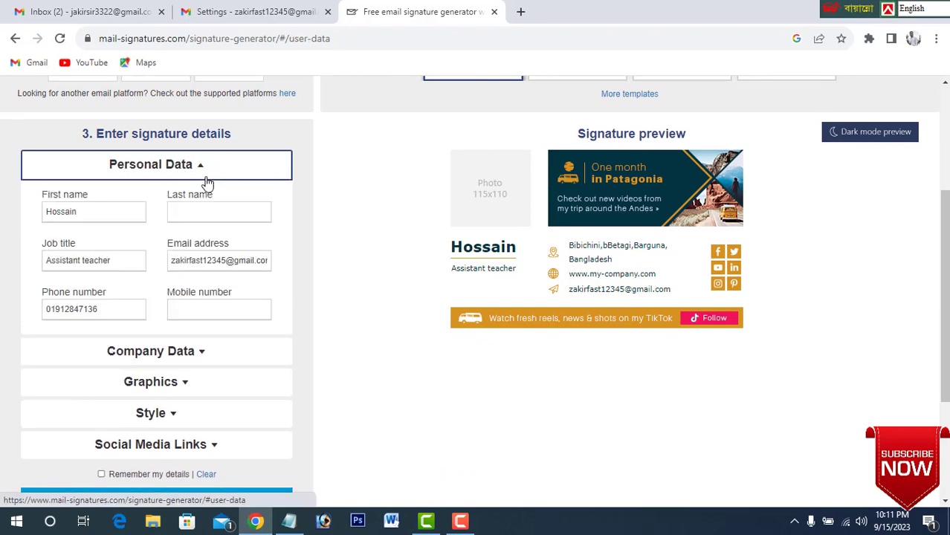
click(195, 359)
click(184, 334)
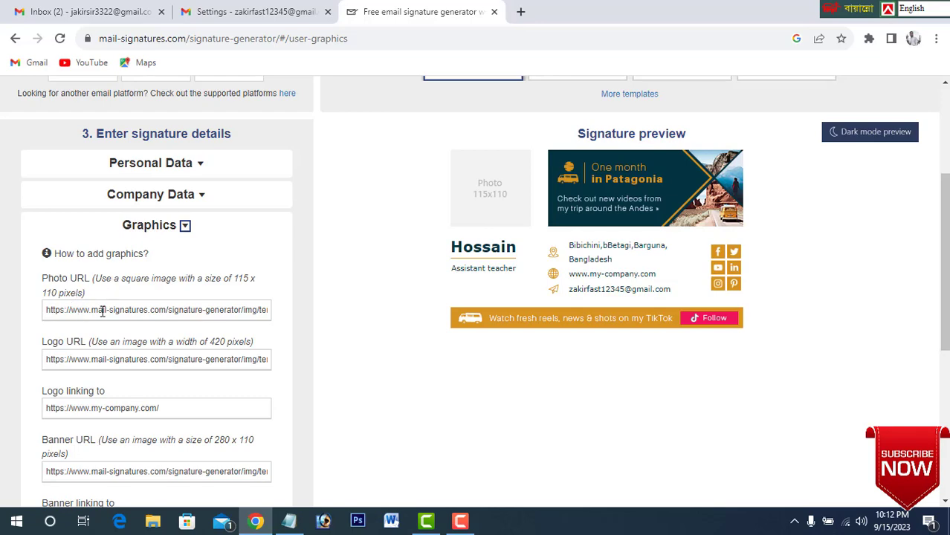
Switch to the Gmail settings and insert the uploaded image Photo11-removebg-preview-modified.png from Downloads into the signature.
click(248, 15)
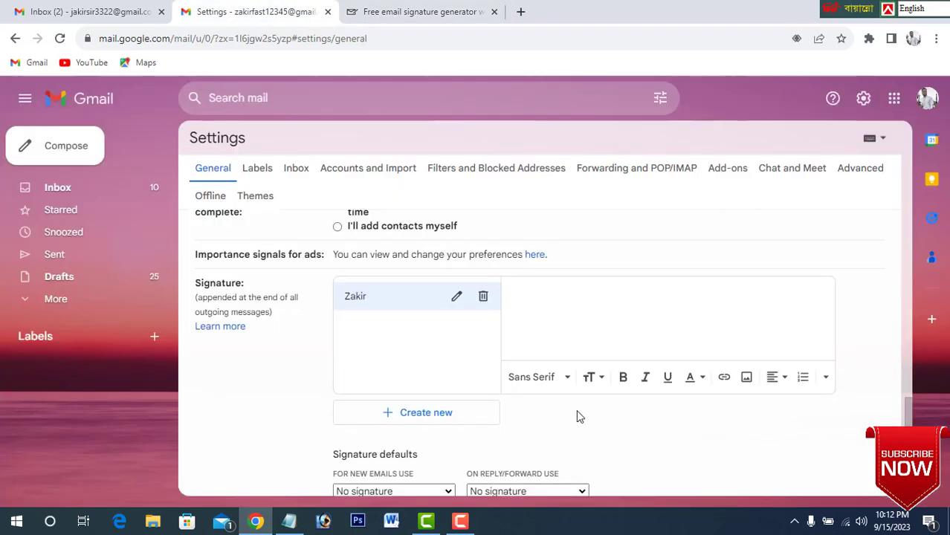
click(748, 381)
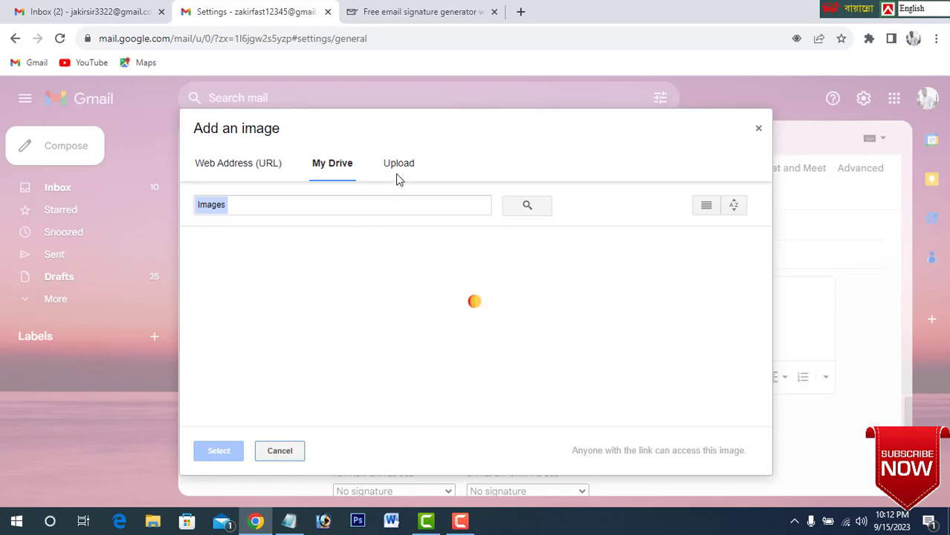
click(399, 166)
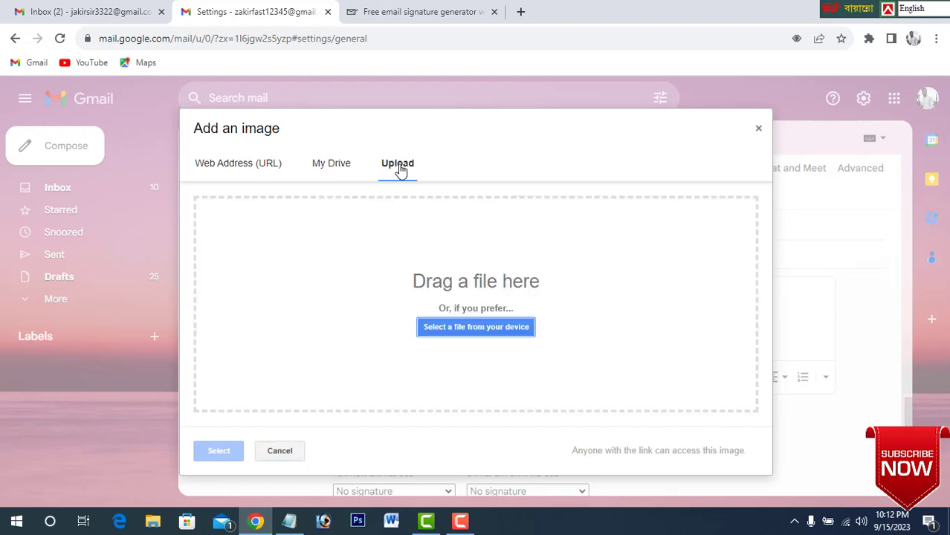
click(474, 332)
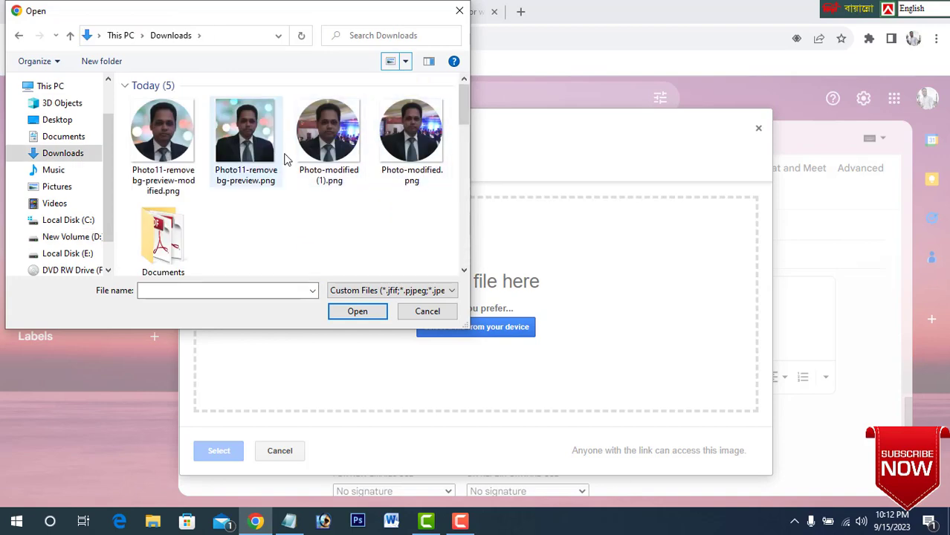
click(169, 145)
click(357, 311)
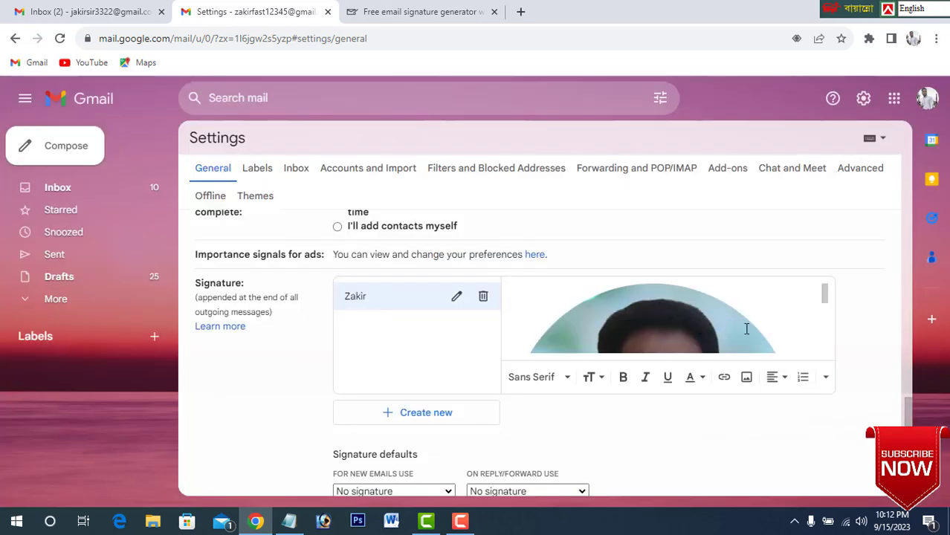
mouse_move(825, 297)
mouse_down()
mouse_move(835, 350)
mouse_move(828, 293)
mouse_up()
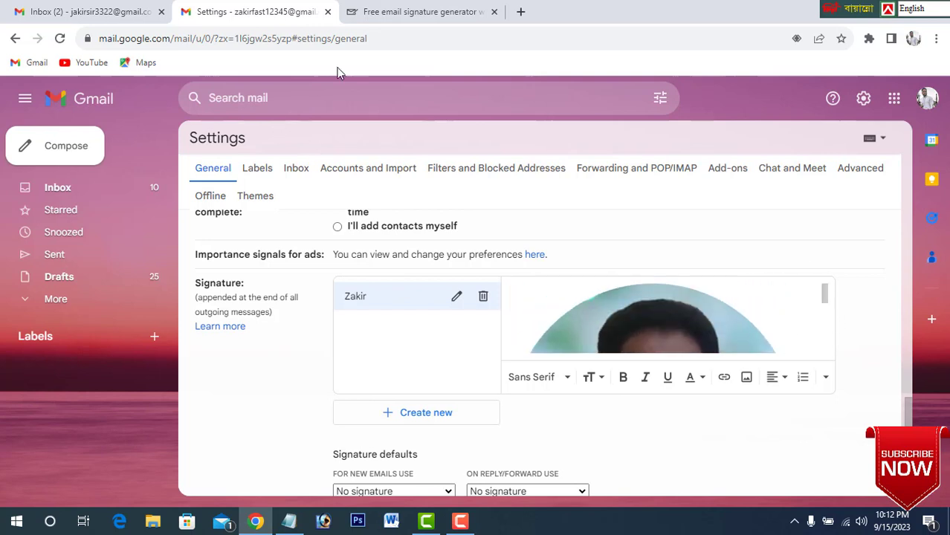
click(521, 12)
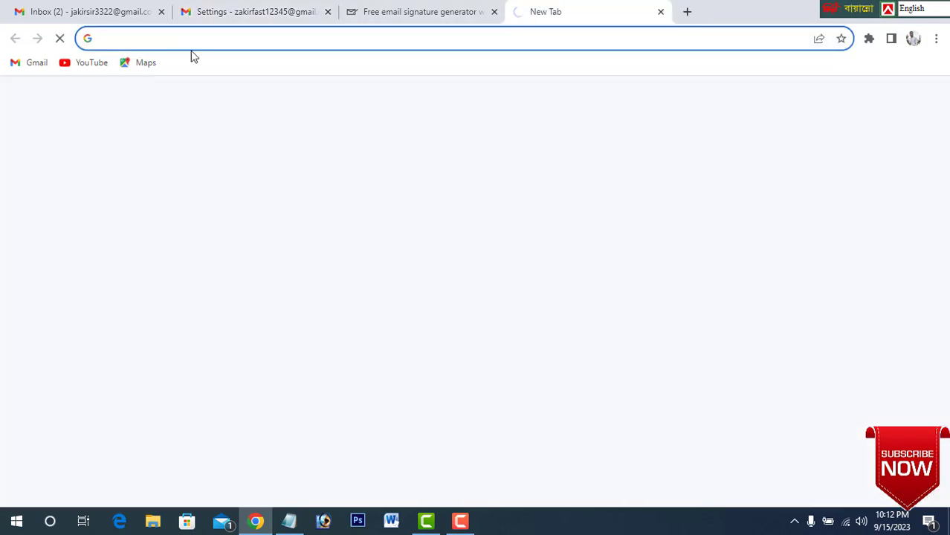
click(180, 34)
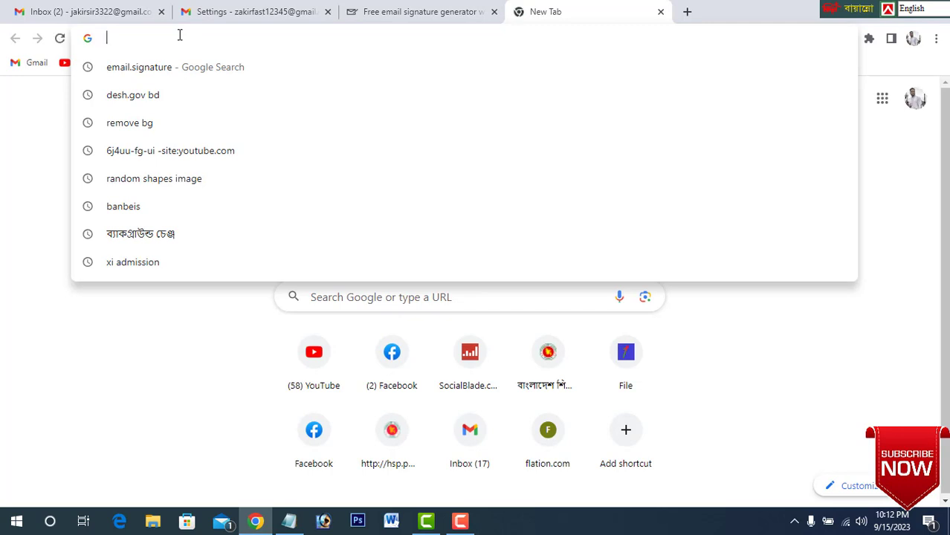
text(https://crop-circle.imageonline.co/)
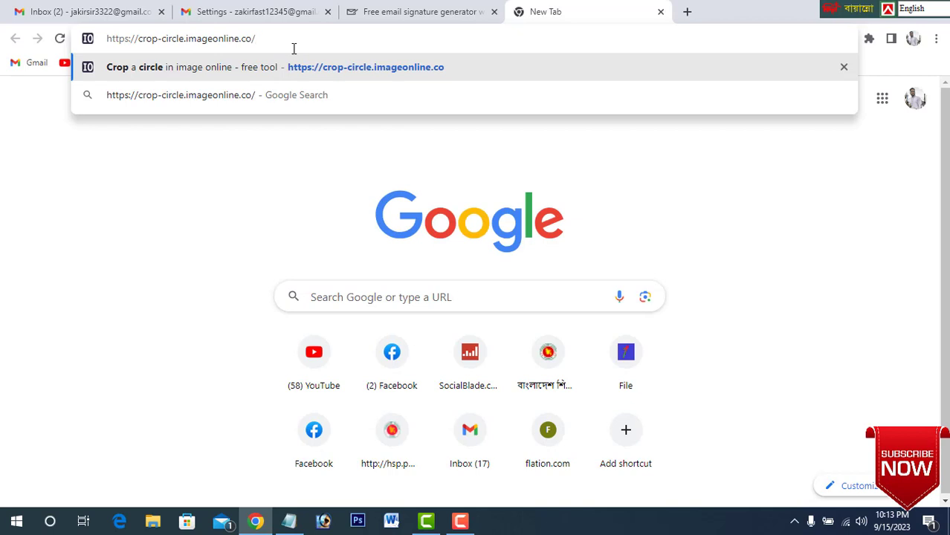
key(Return)
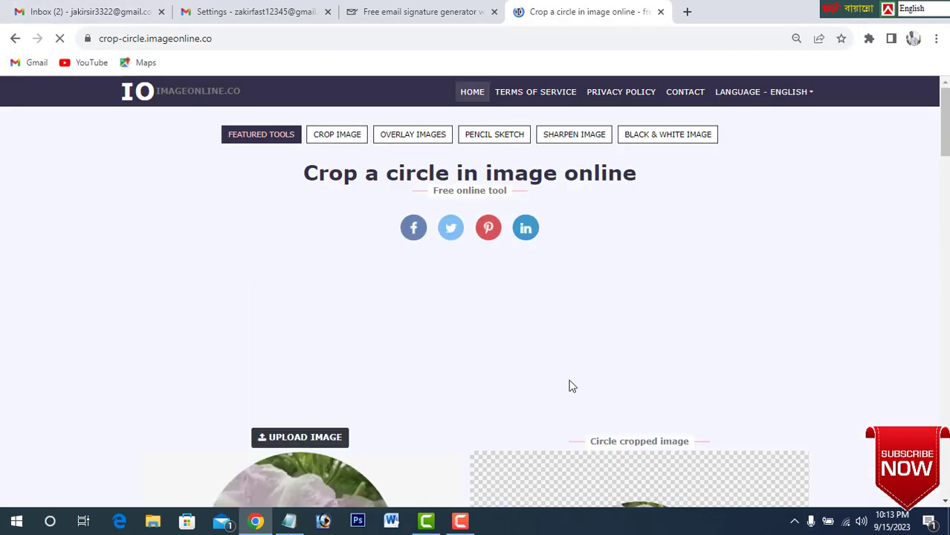
scroll(303, 371, down, 4)
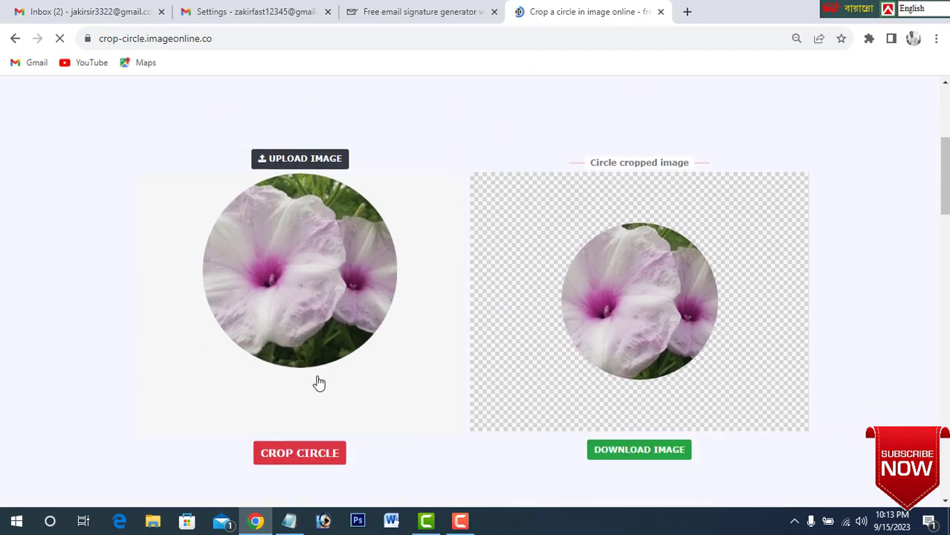
Upload Photo11-removebg-preview.png from Downloads to the circle cropping tool.
click(312, 162)
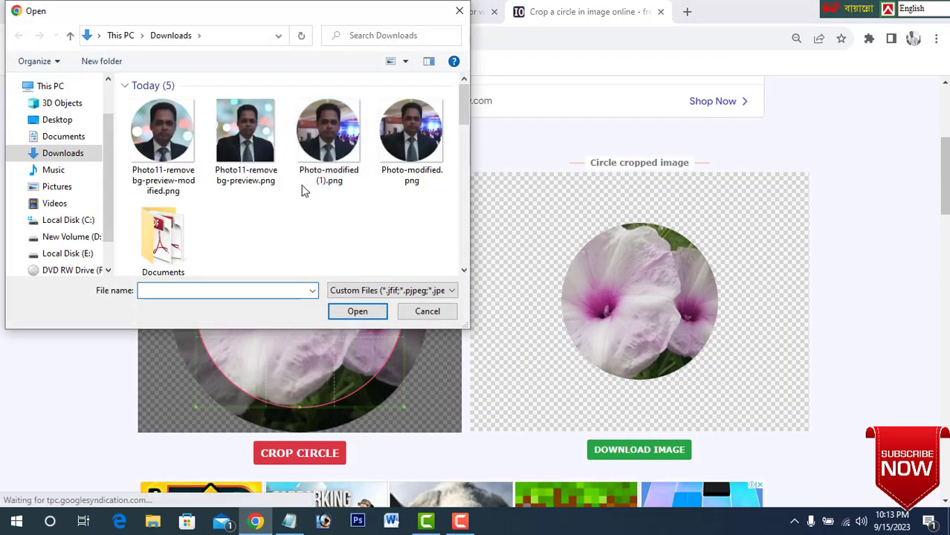
click(266, 167)
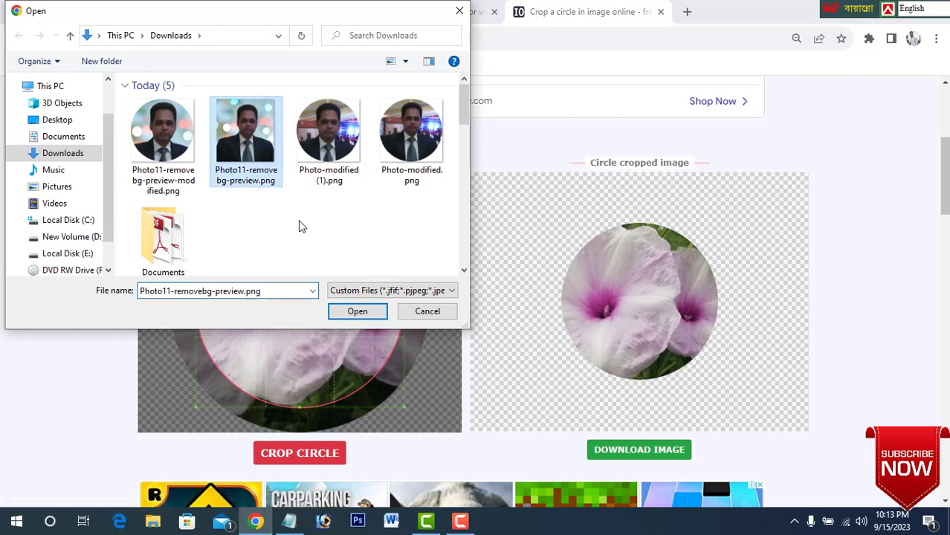
click(358, 312)
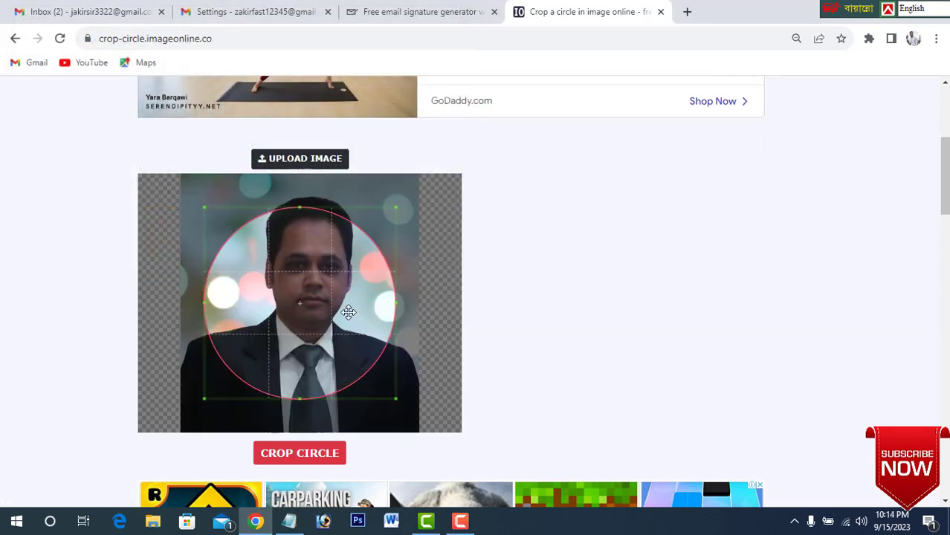
Fit the crop circle around the head and shoulders, crop the photo to a circle, and download the result.
drag(348, 311, 348, 278)
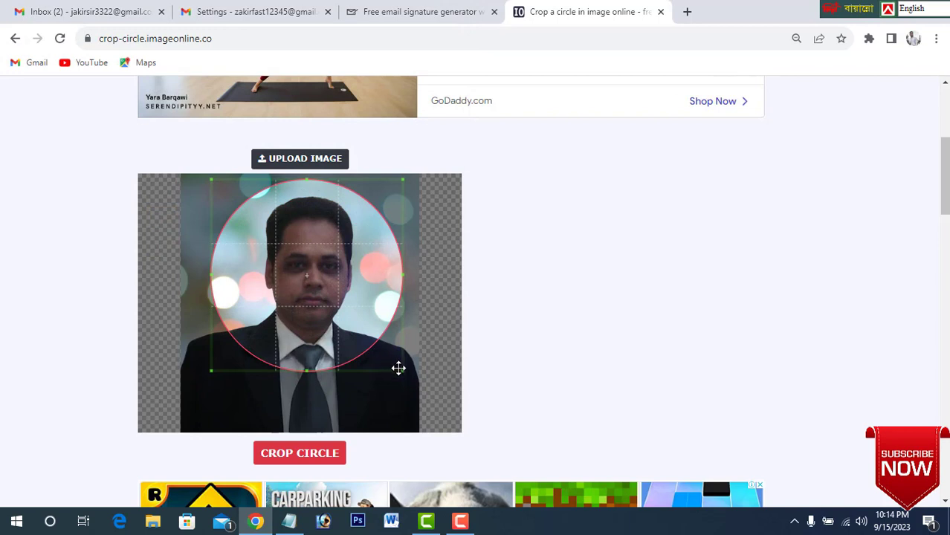
drag(400, 370, 414, 383)
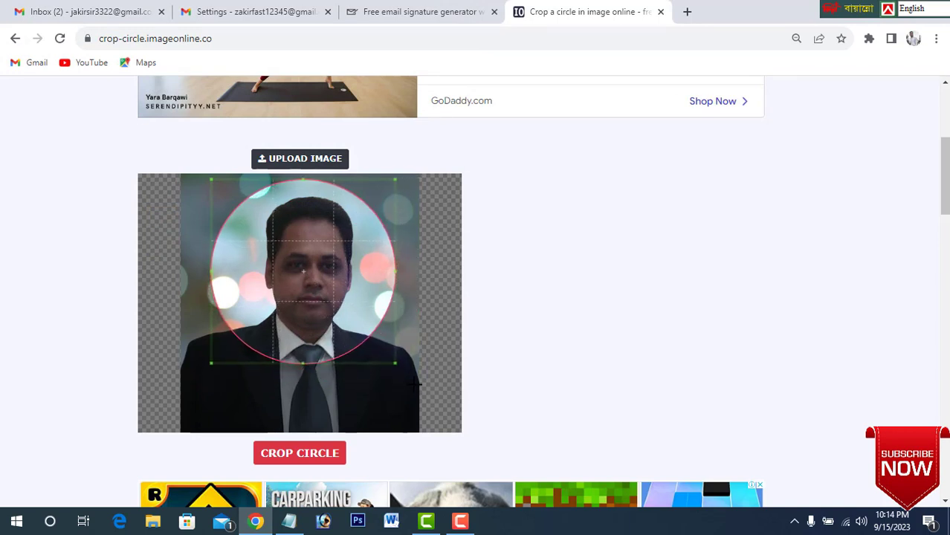
drag(340, 334, 347, 342)
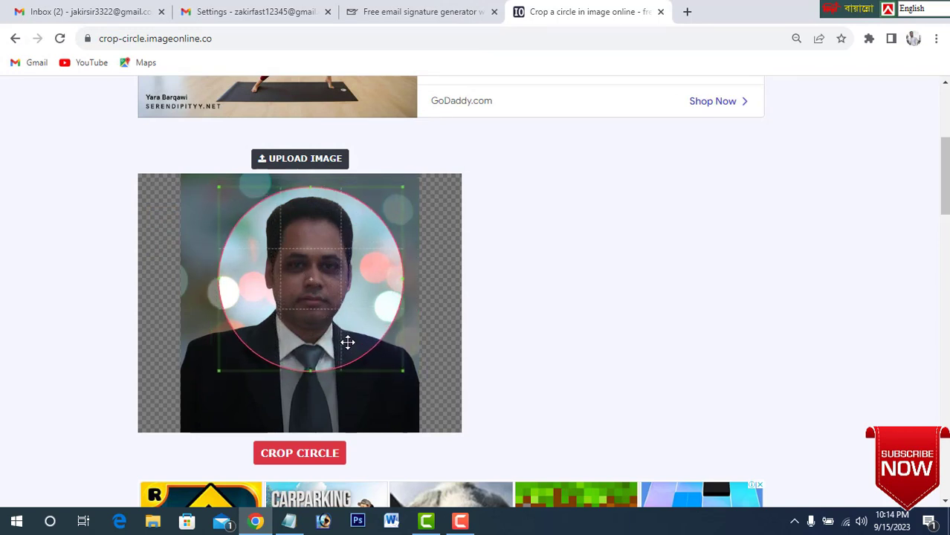
click(316, 454)
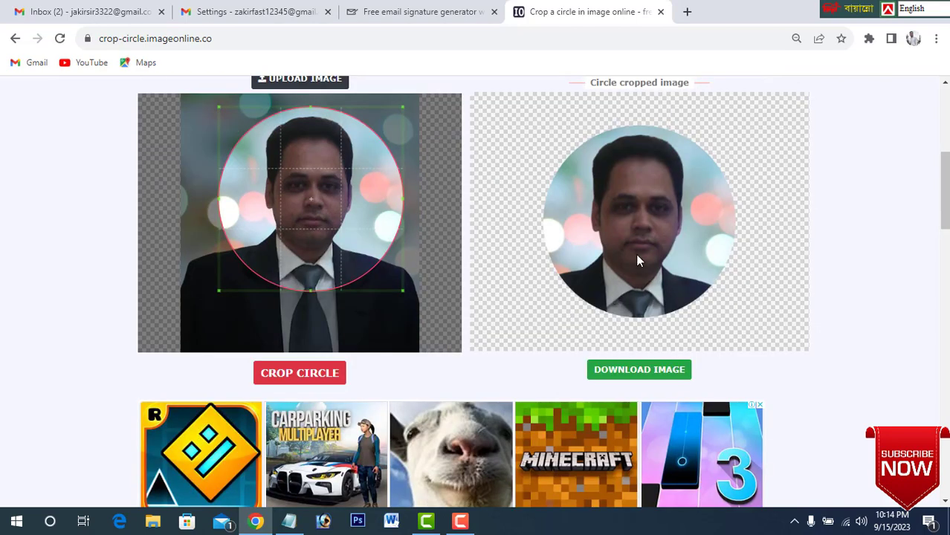
click(664, 374)
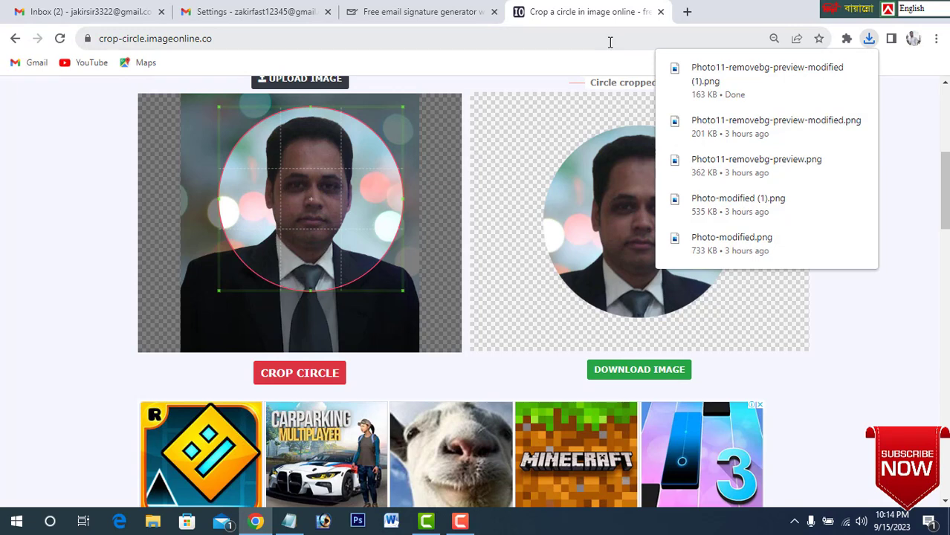
Close the cropping tool, copy the image address of the Gmail signature photo, and enter it as the Photo URL in the signature generator.
click(661, 13)
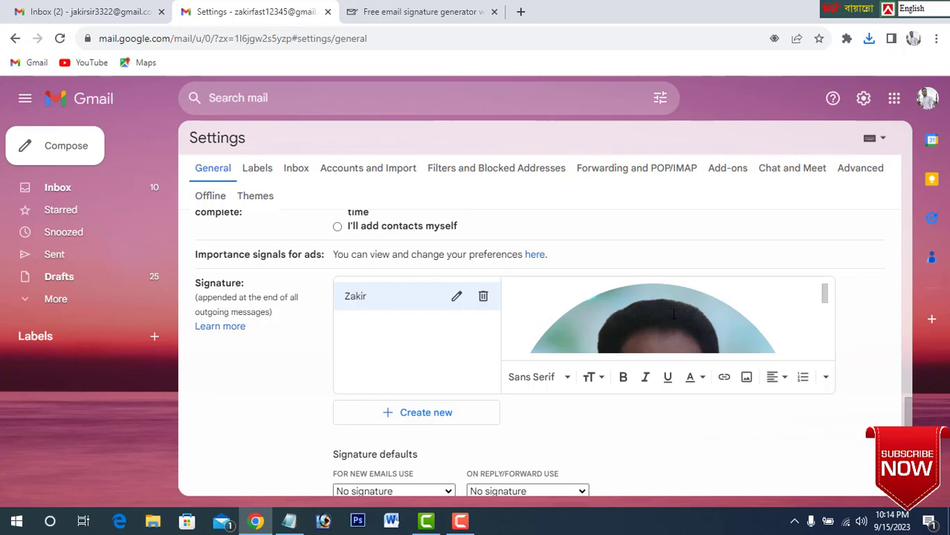
right_click(671, 313)
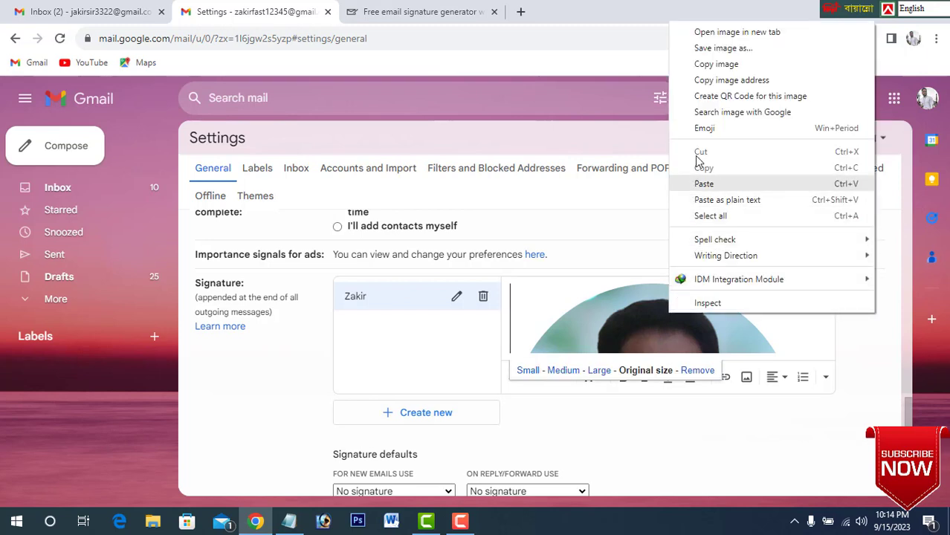
click(730, 81)
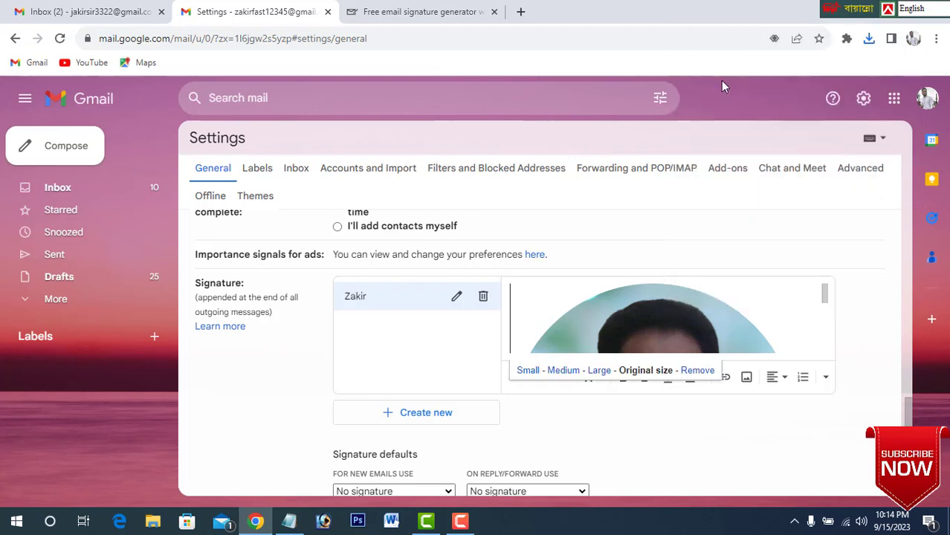
click(392, 9)
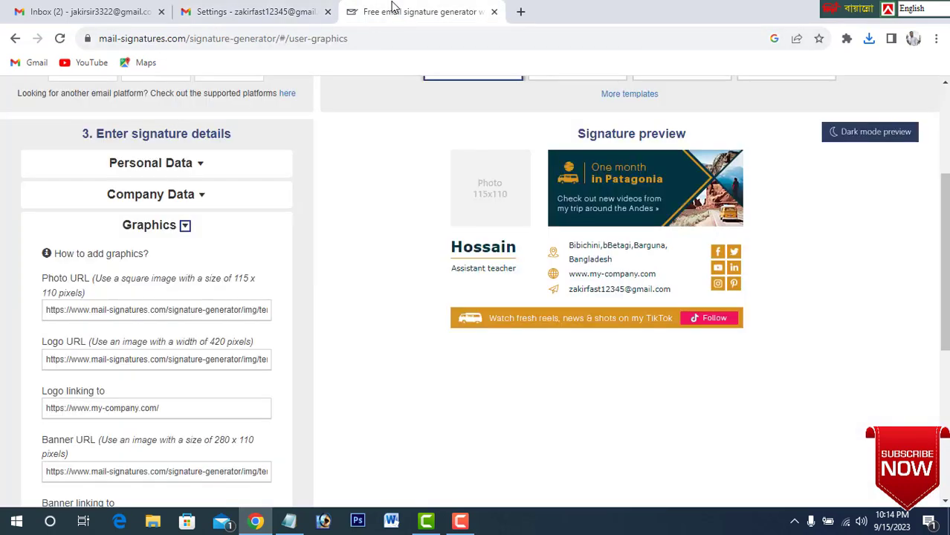
triple_click(82, 312)
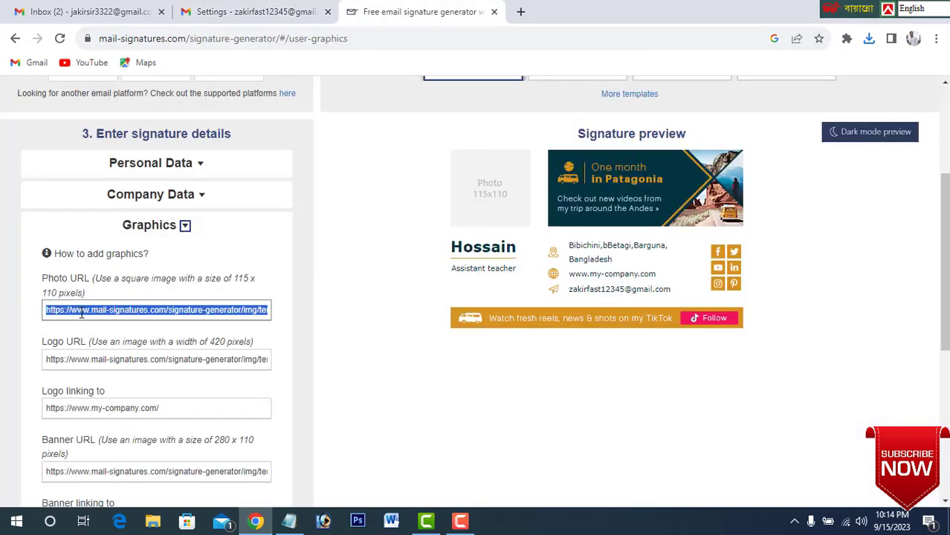
key(ctrl+v)
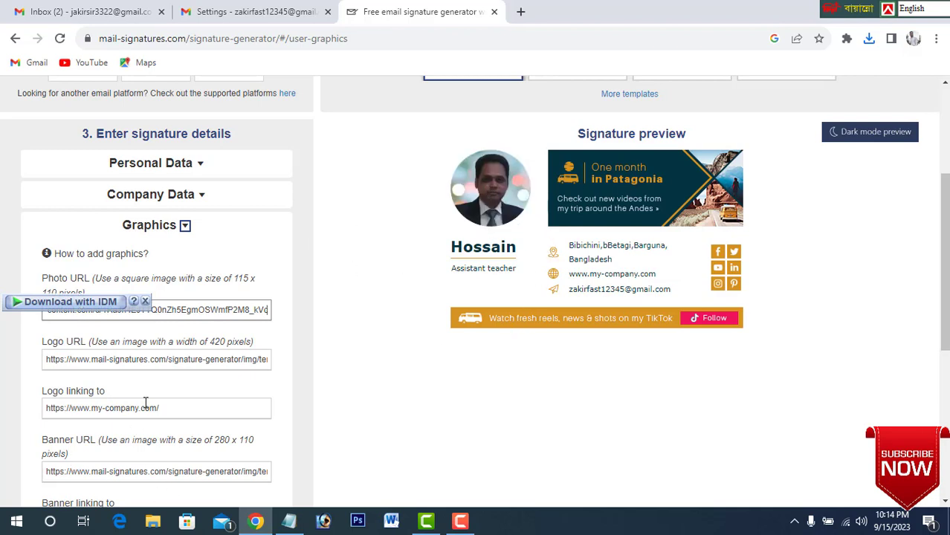
Open the signature's style settings and set the third font color to magenta #e00aaf.
scroll(146, 392, down, 2)
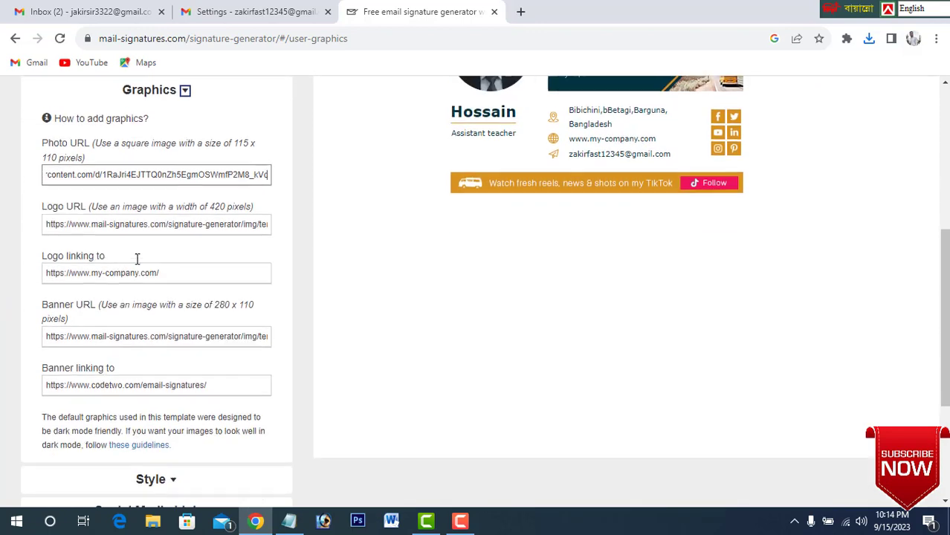
scroll(136, 258, up, 1)
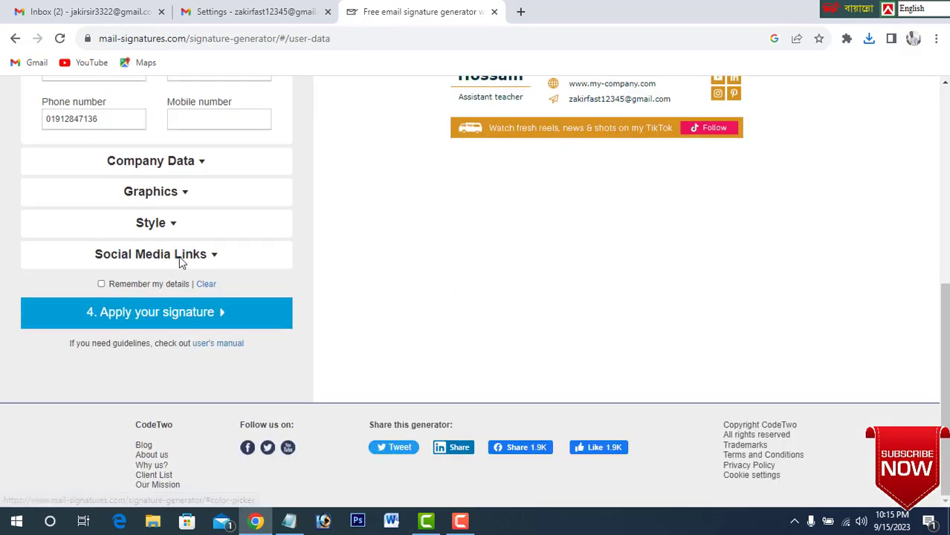
click(181, 226)
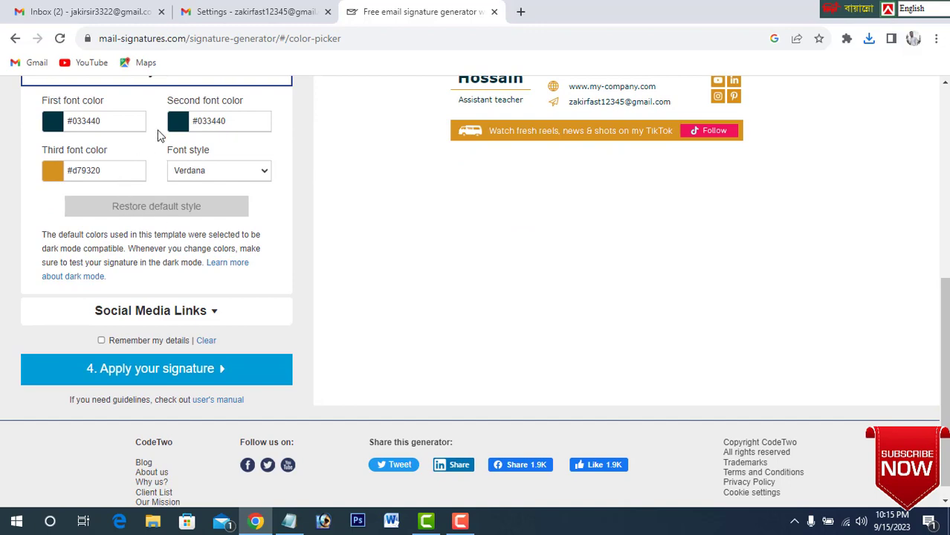
scroll(327, 215, up, 1)
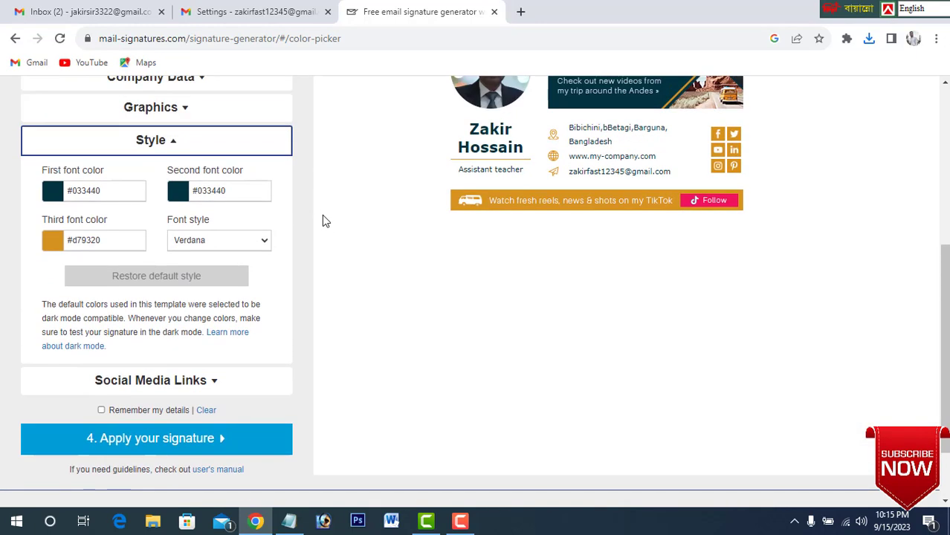
scroll(324, 218, up, 1)
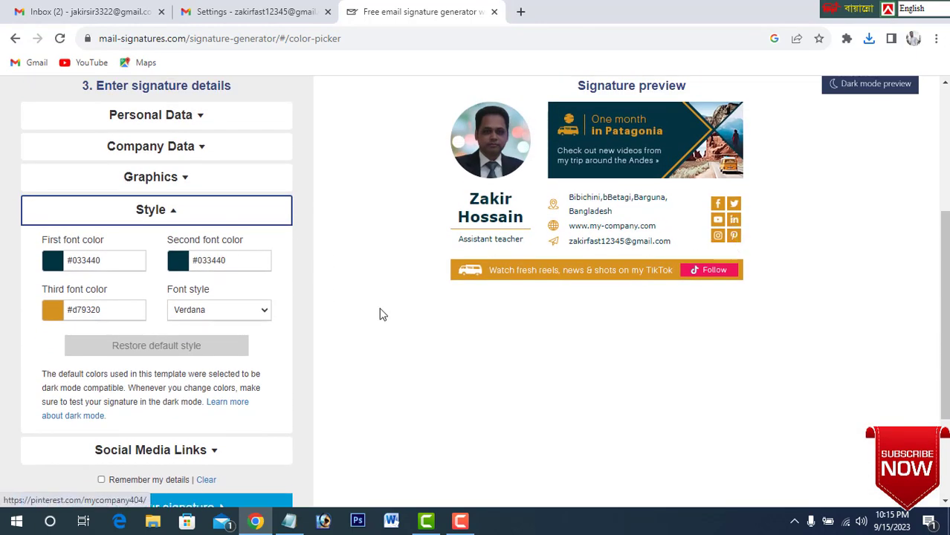
click(106, 311)
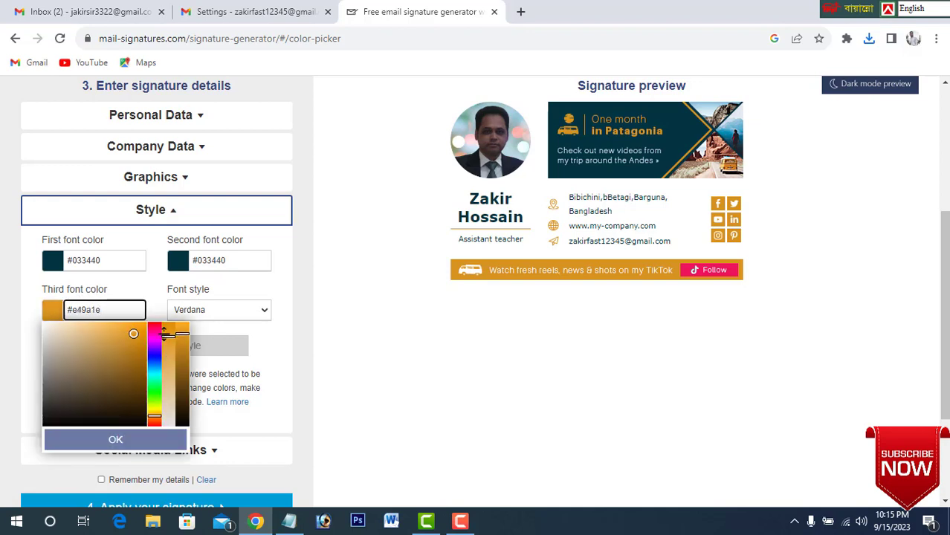
click(154, 331)
drag(153, 337, 153, 350)
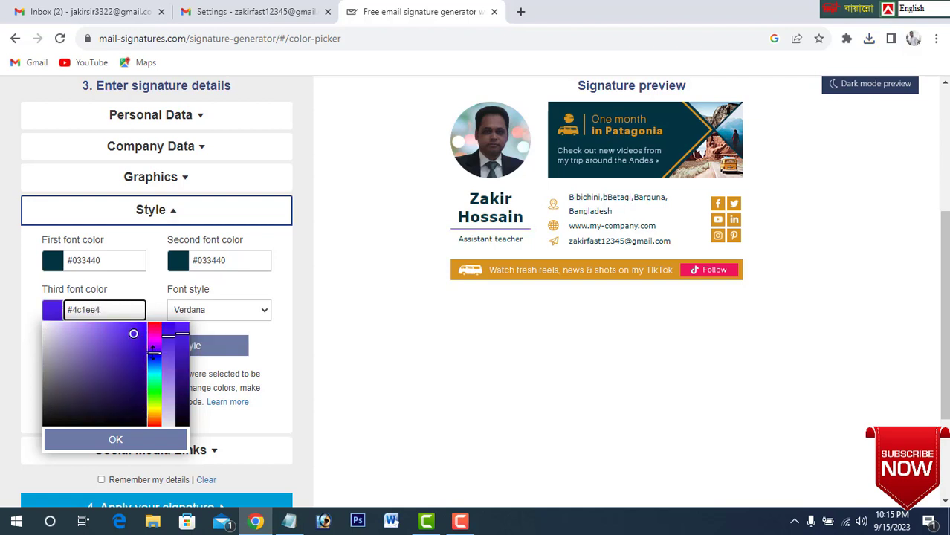
click(151, 332)
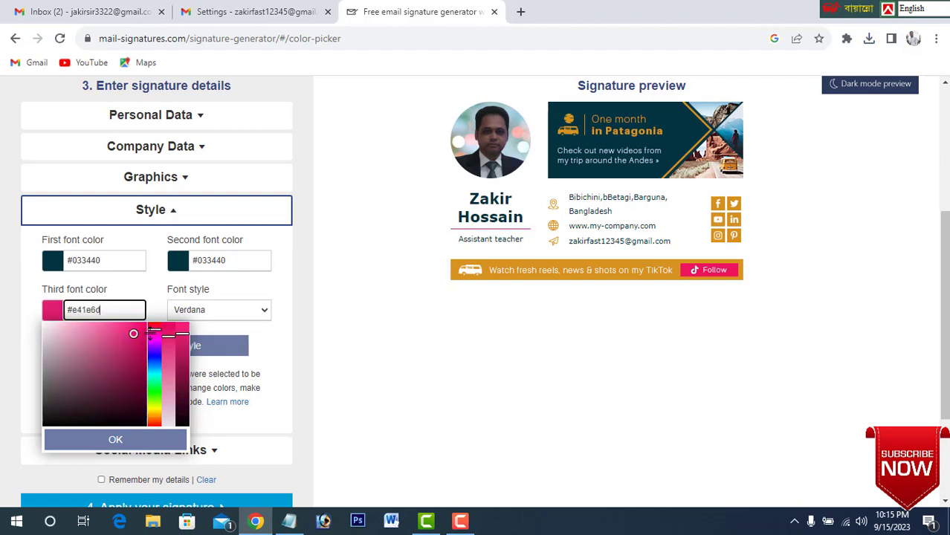
click(150, 336)
click(143, 334)
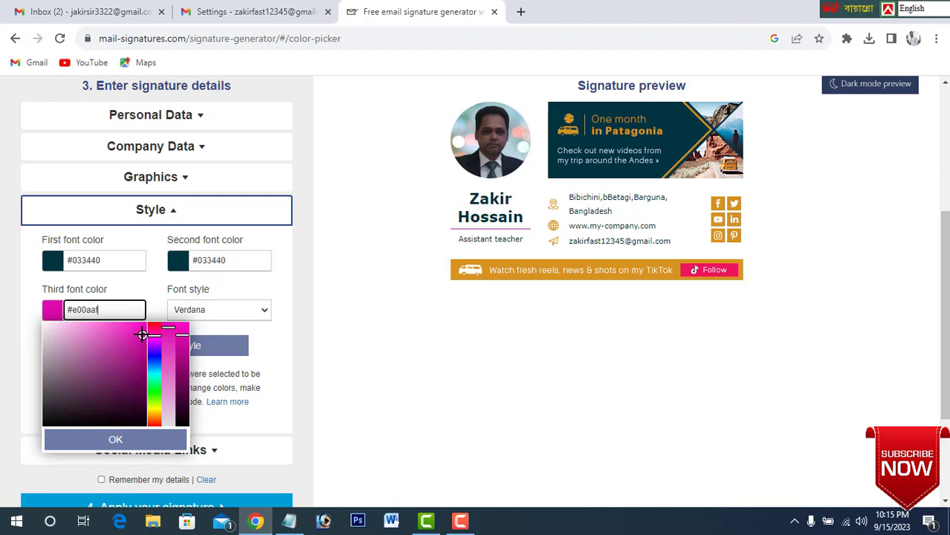
click(333, 322)
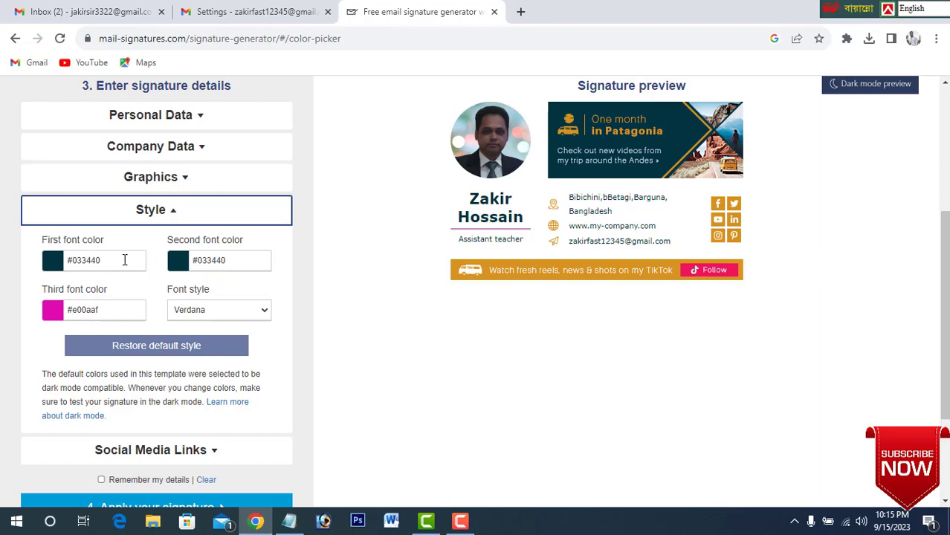
Open the social media links and replace the Facebook placeholder with the Facebook page URL copied from the Notepad notes.
scroll(195, 349, down, 2)
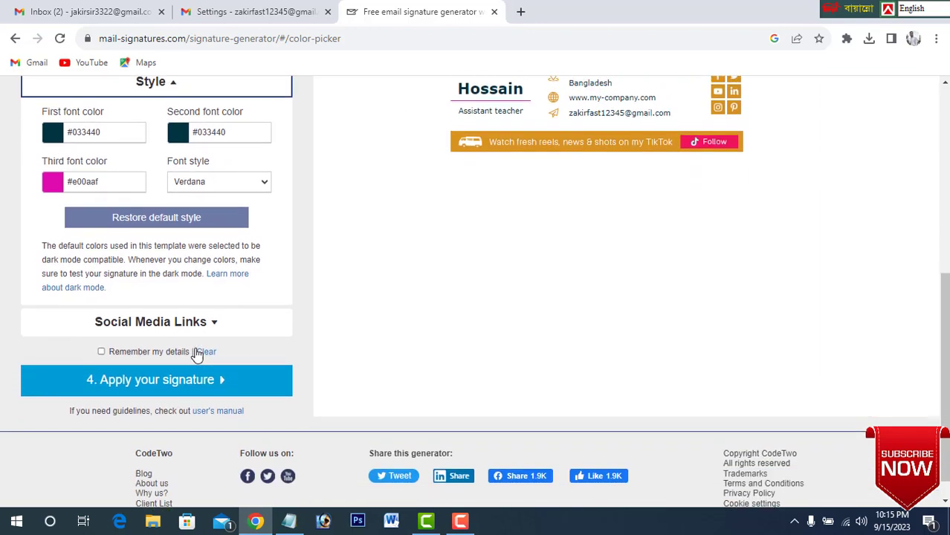
click(213, 314)
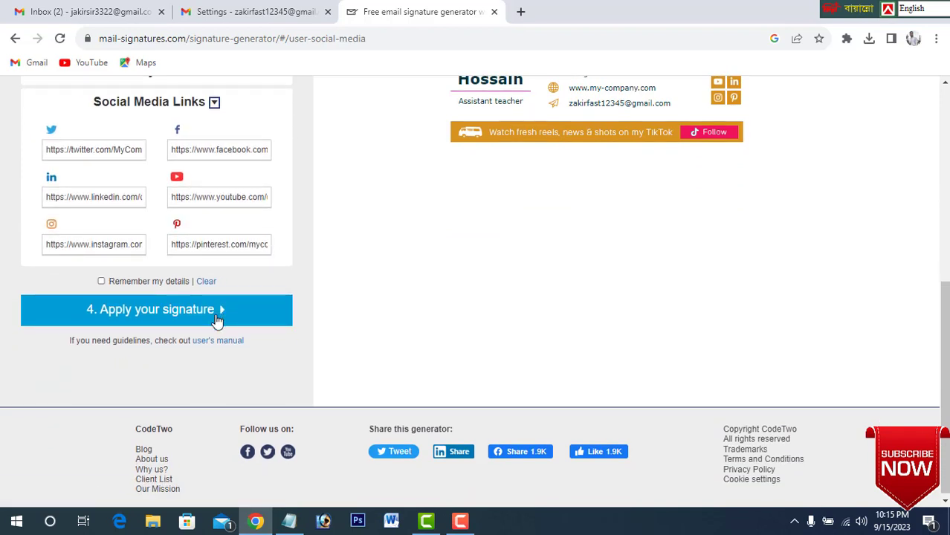
scroll(223, 300, up, 1)
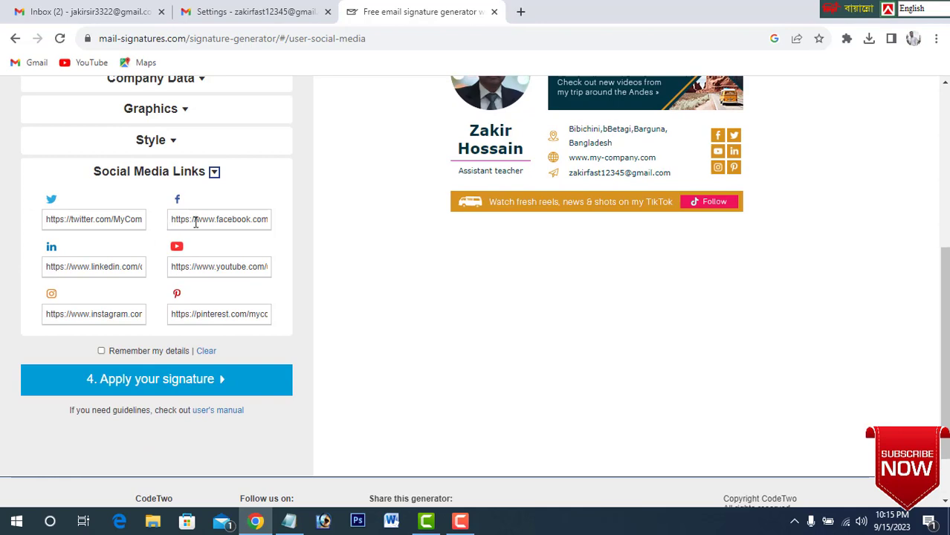
click(289, 521)
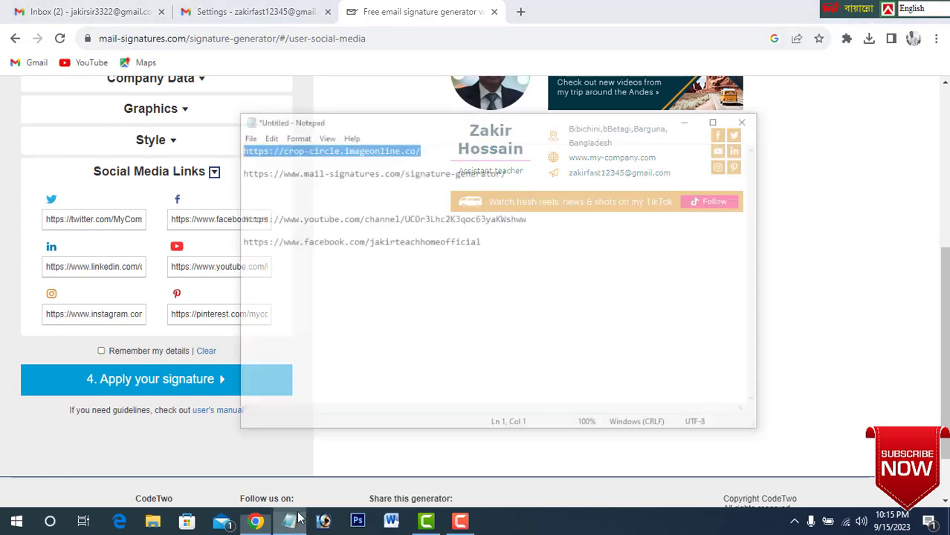
drag(543, 207, 157, 212)
key(ctrl+c)
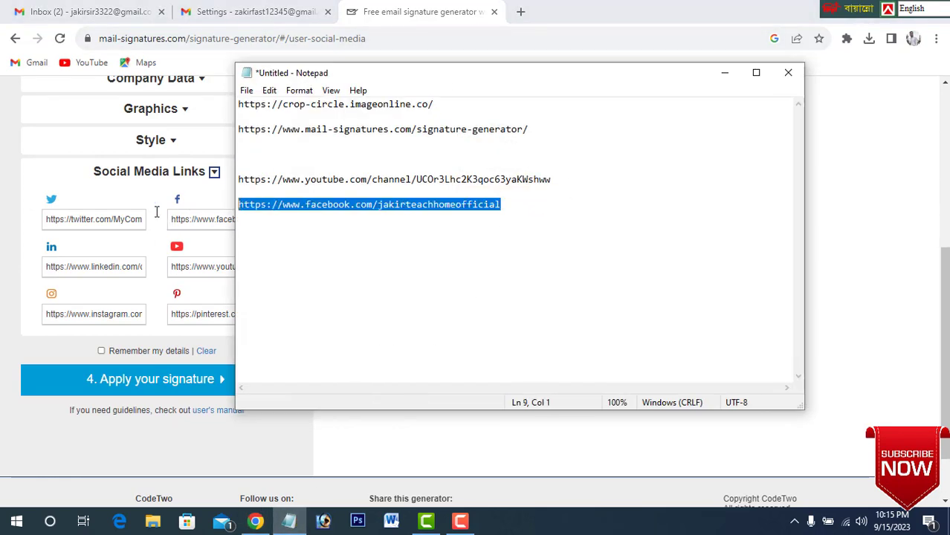
triple_click(179, 221)
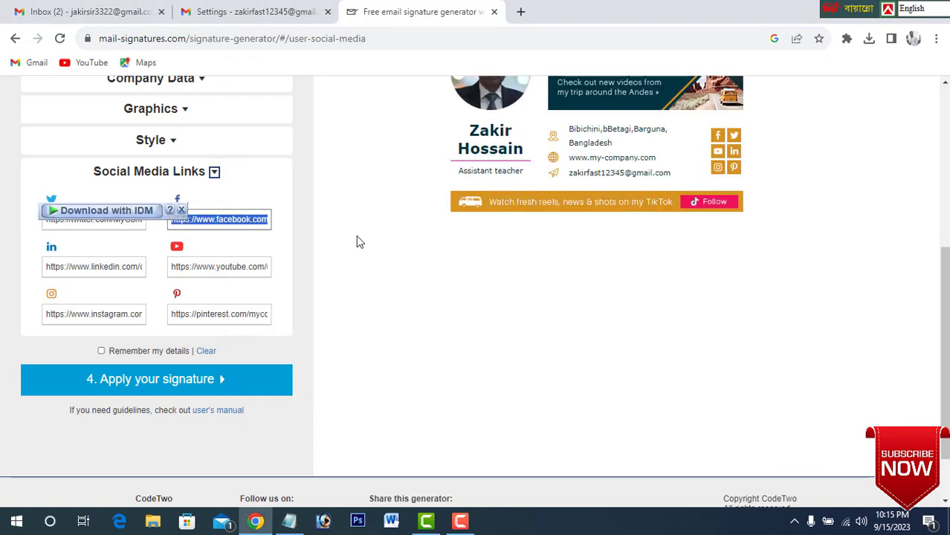
key(ctrl+v)
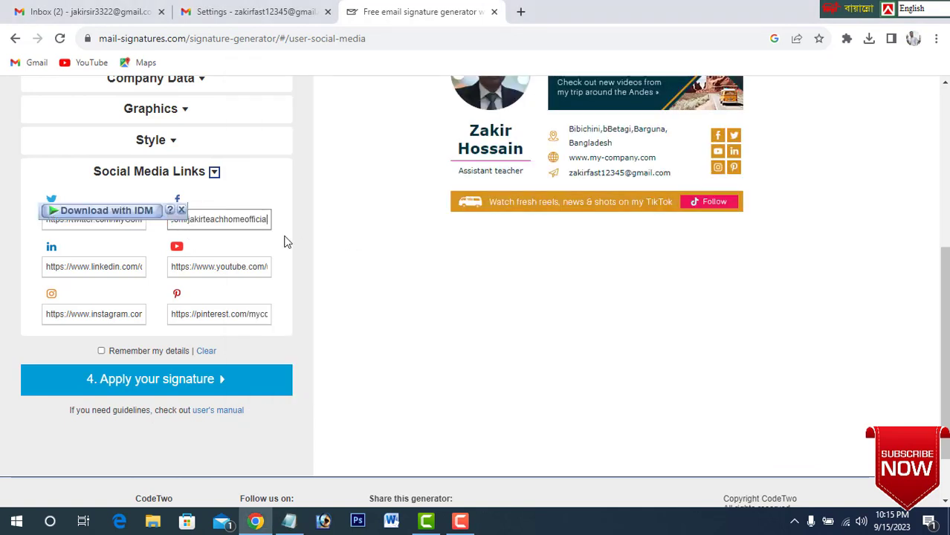
Replace the YouTube placeholder link with the channel URL from the Notepad notes, and check the signature preview.
click(289, 521)
drag(571, 179, 171, 179)
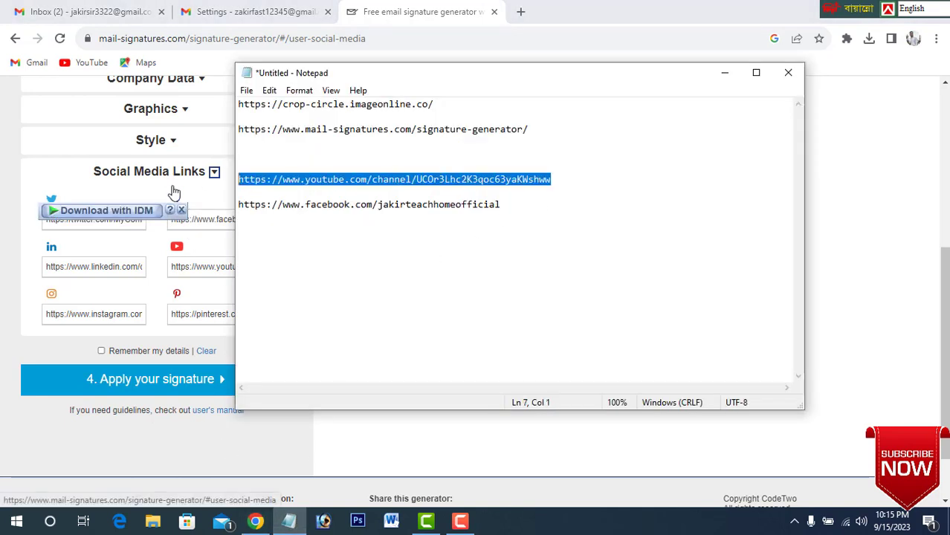
click(188, 269)
triple_click(188, 269)
key(ctrl+v)
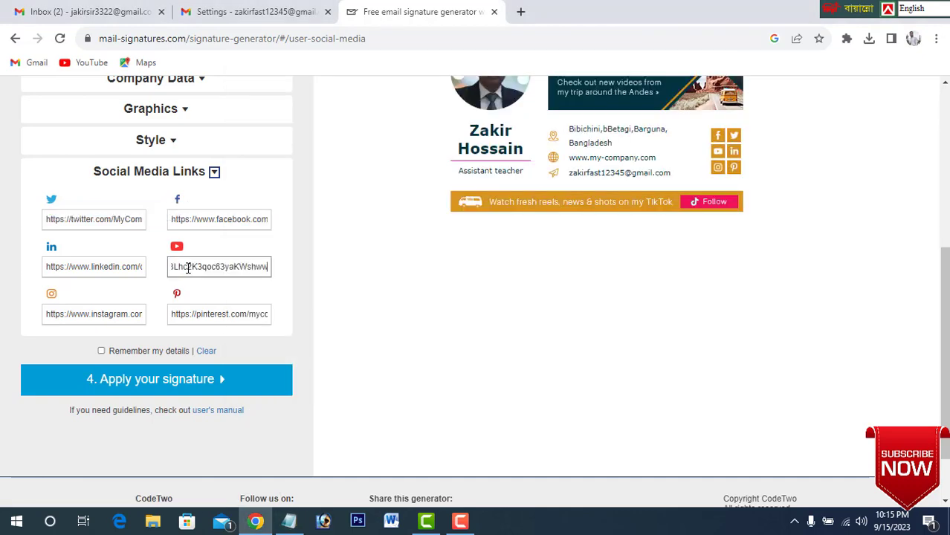
scroll(509, 312, up, 2)
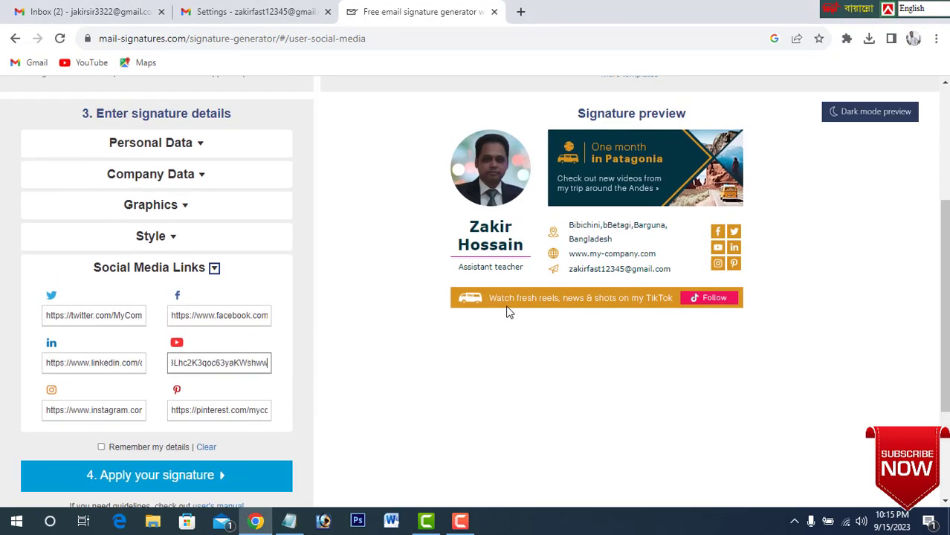
scroll(332, 324, down, 1)
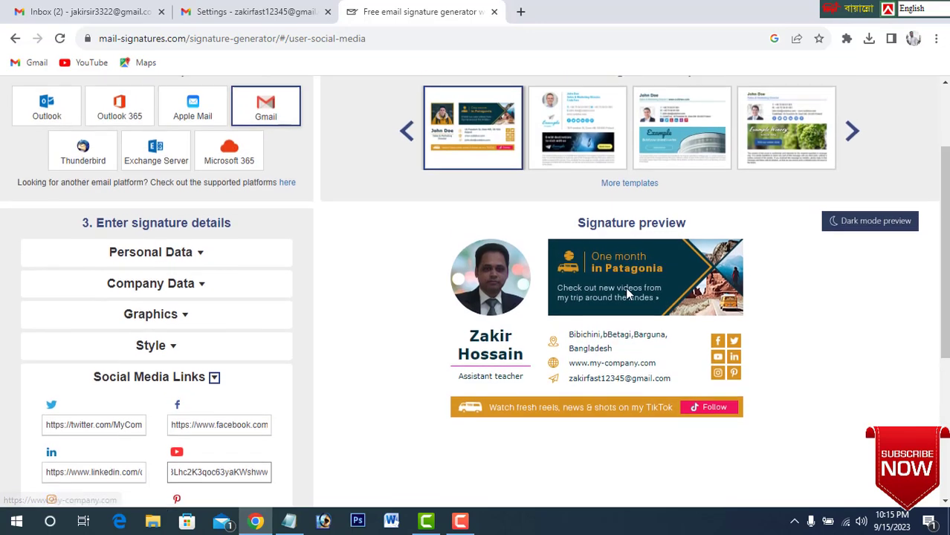
Review the signature preview, apply the signature in the generator and copy it to the clipboard.
scroll(628, 293, up, 2)
scroll(628, 293, down, 1)
scroll(628, 295, down, 1)
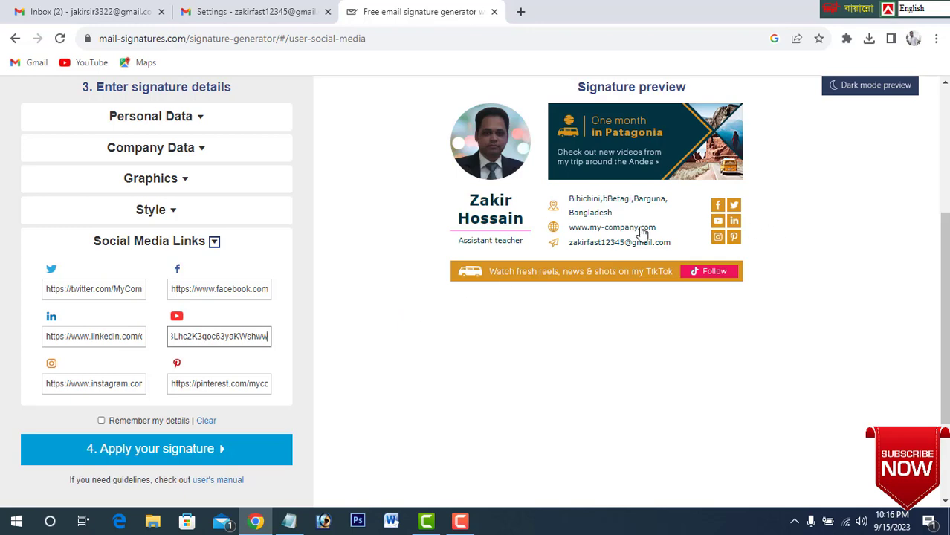
scroll(294, 331, up, 1)
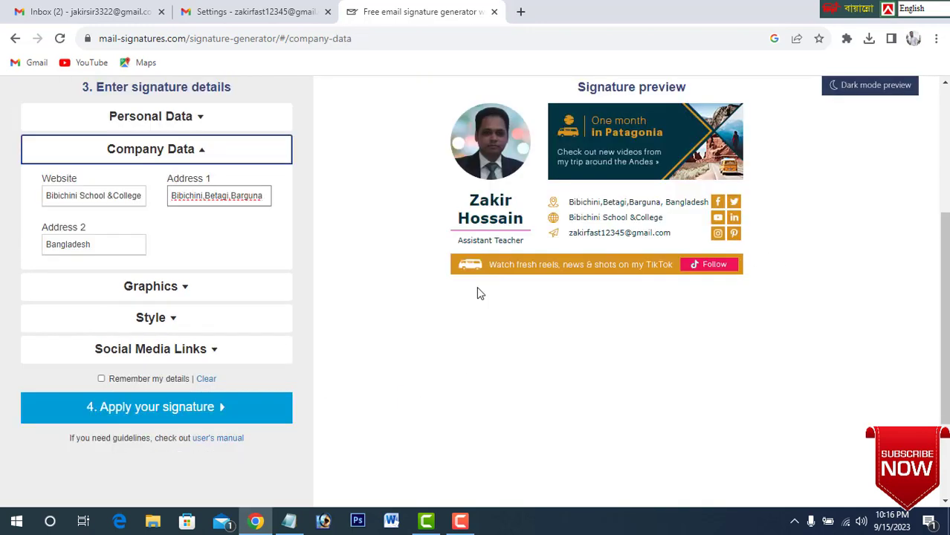
scroll(249, 368, down, 1)
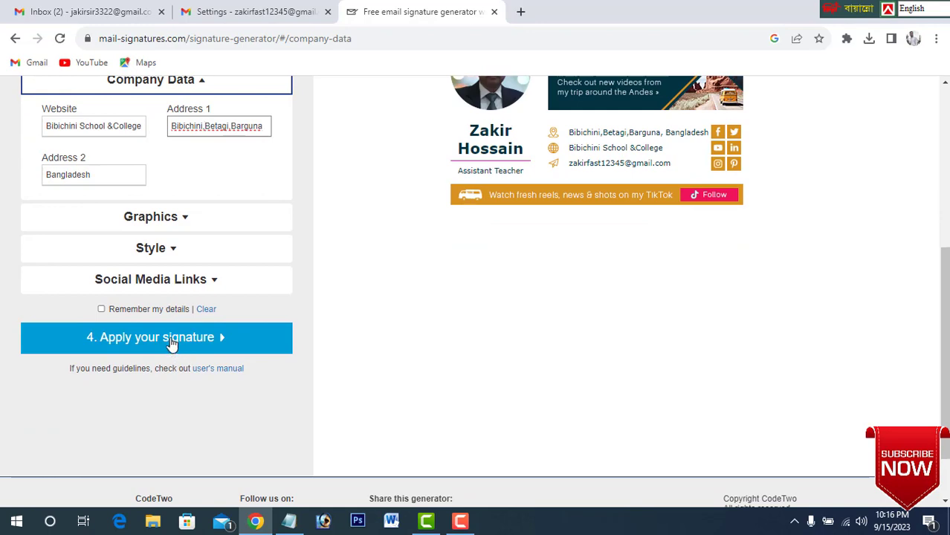
click(171, 340)
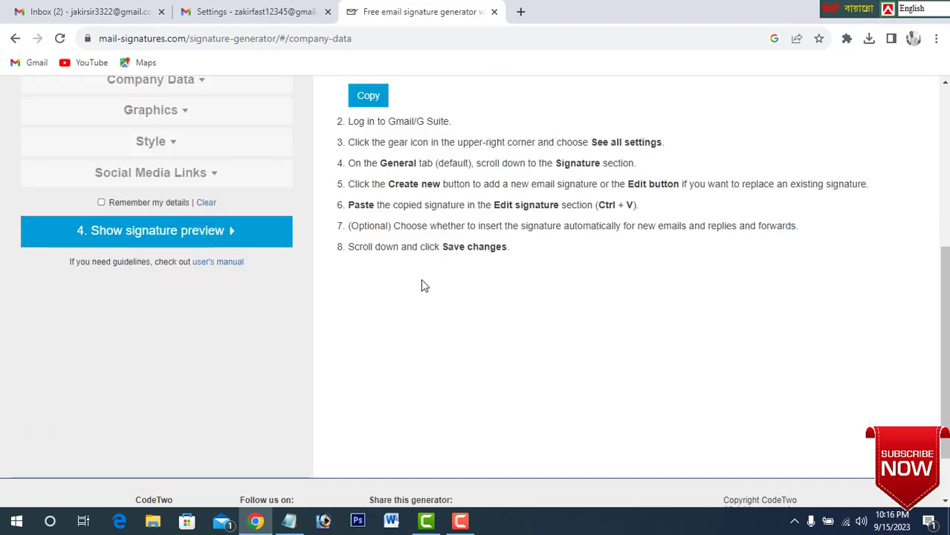
scroll(420, 281, up, 1)
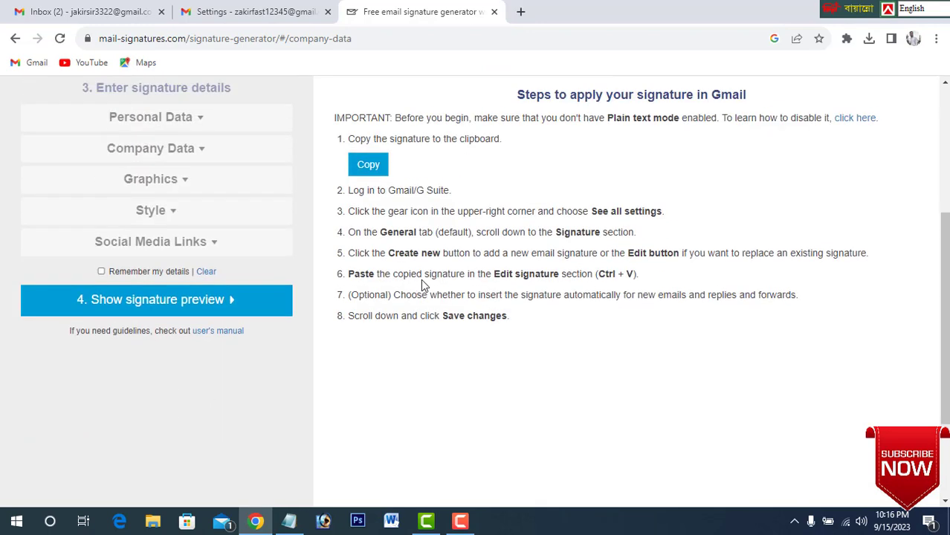
click(369, 165)
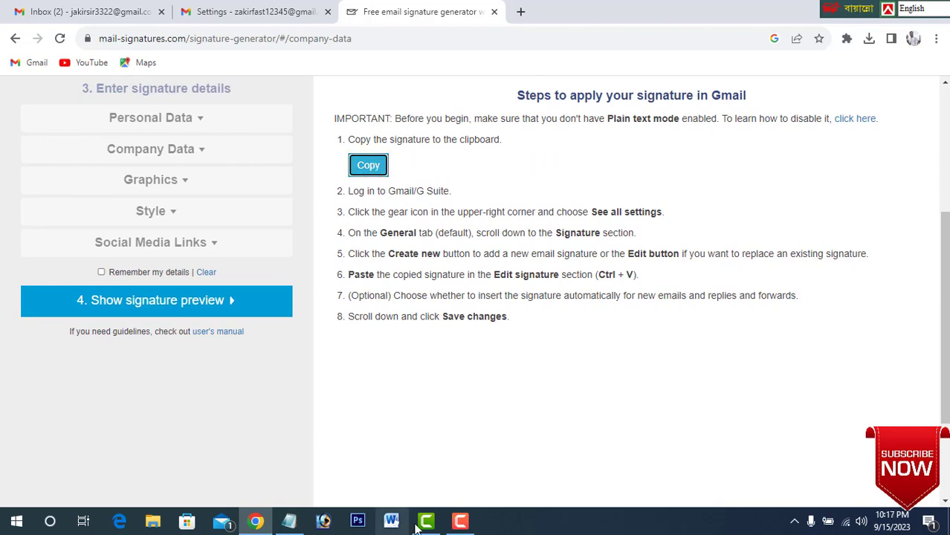
Switch to the Gmail settings, remove the photo from the signature editor and paste the copied signature in its place.
click(250, 10)
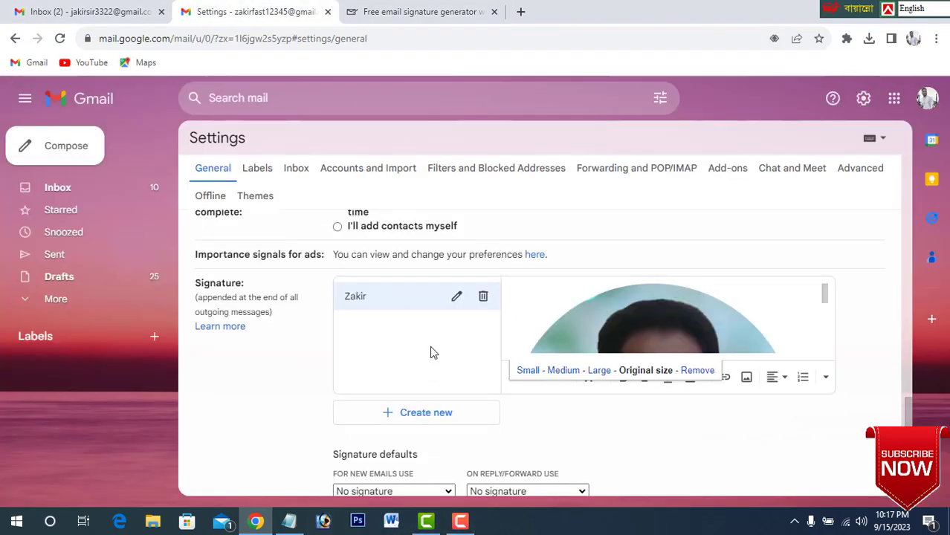
click(697, 370)
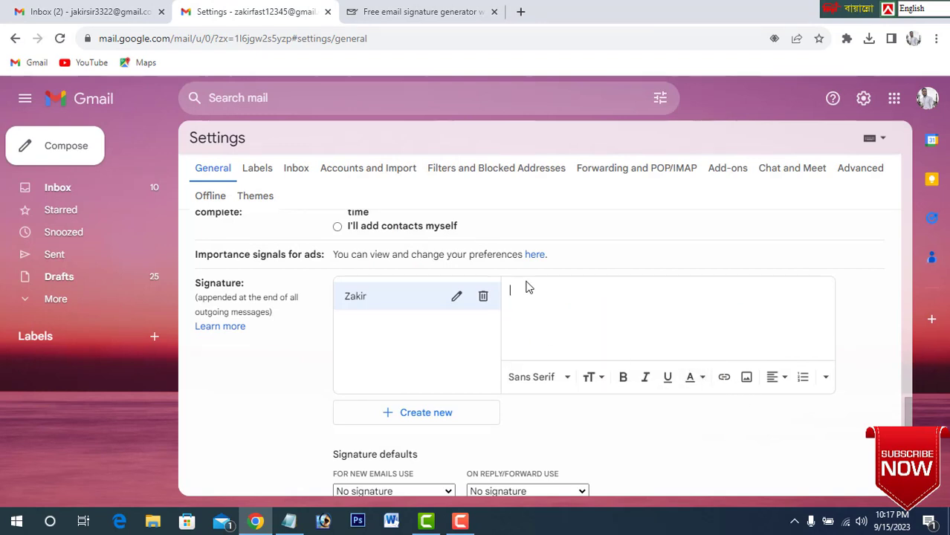
key(ctrl+v)
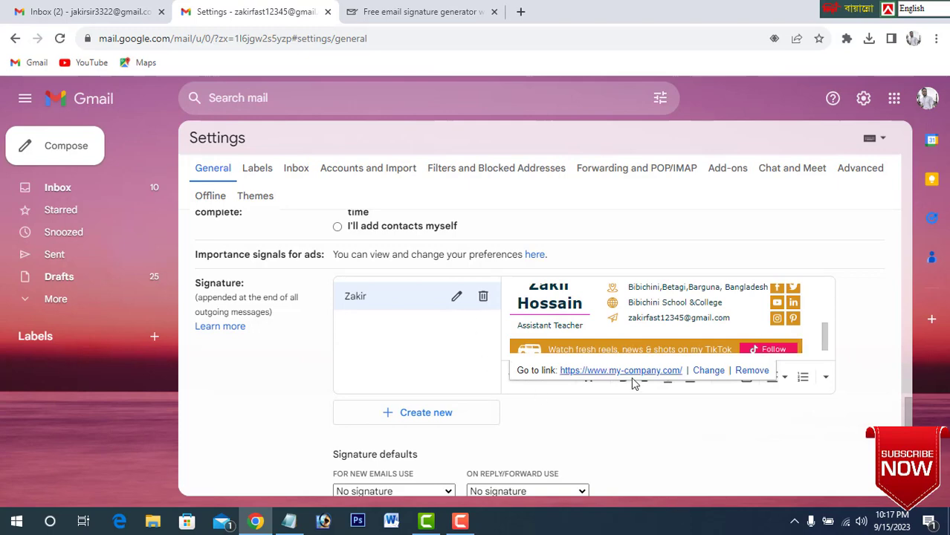
scroll(667, 324, up, 5)
scroll(667, 324, up, 2)
scroll(666, 327, down, 3)
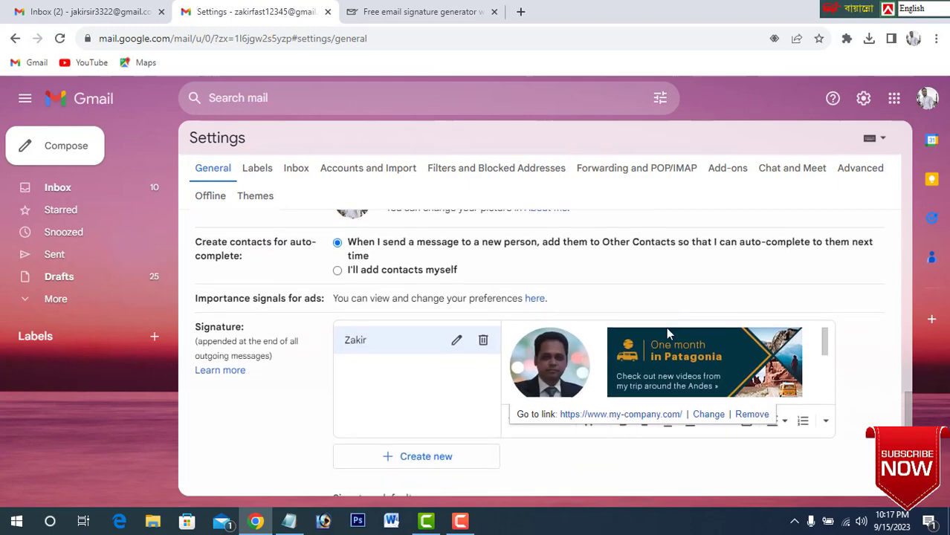
scroll(683, 286, down, 1)
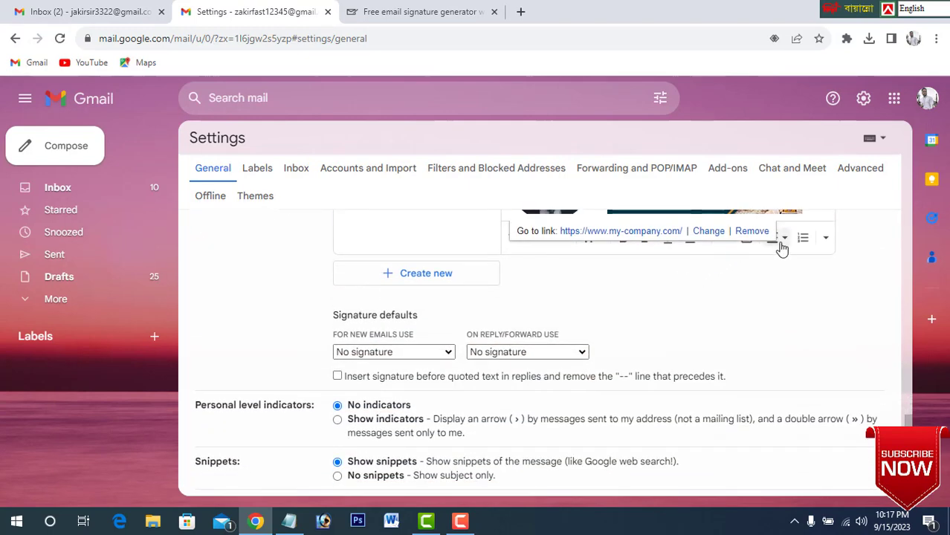
scroll(778, 283, up, 1)
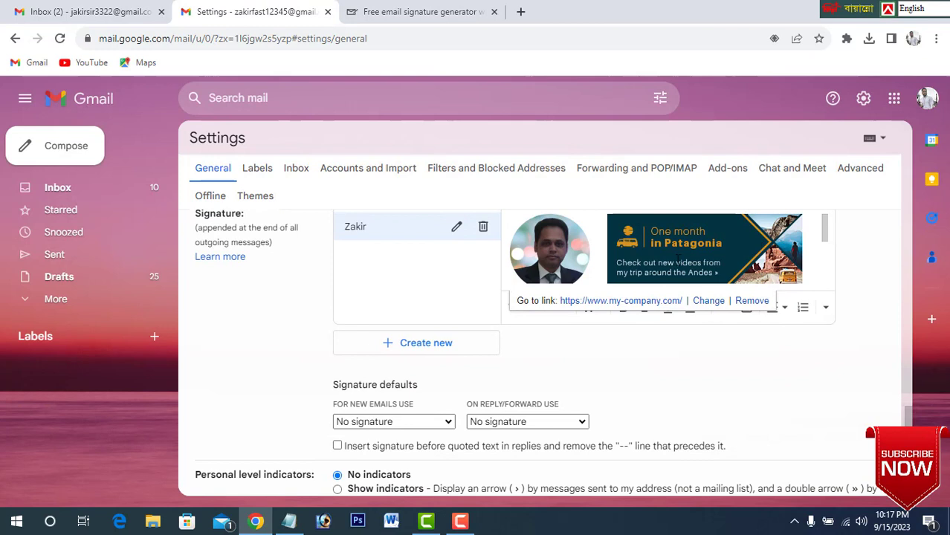
Remove the "One month in Patagonia" banner image from the pasted signature.
click(678, 259)
click(802, 302)
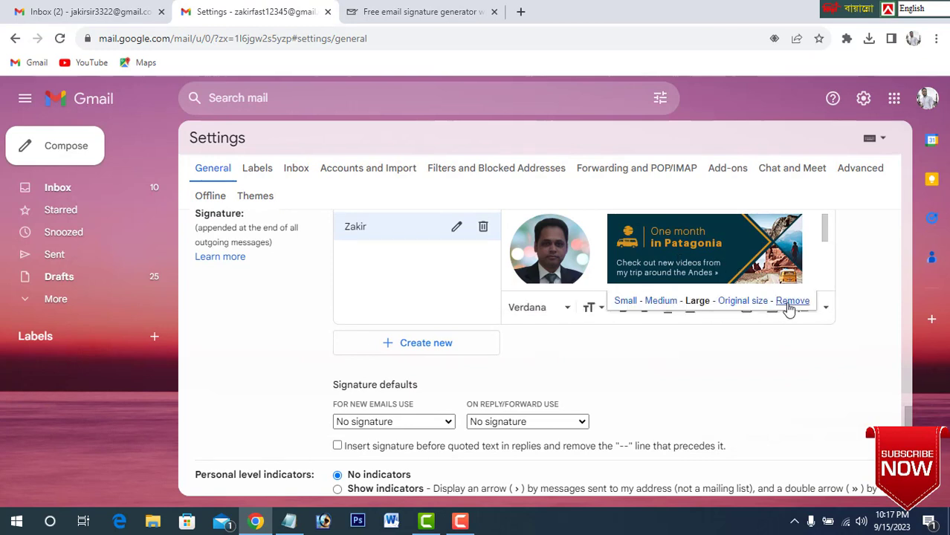
click(790, 305)
Remove the orange TikTok follow banner from the end of the signature.
mouse_move(826, 239)
mouse_down()
mouse_move(824, 284)
mouse_move(828, 244)
mouse_move(837, 271)
mouse_up()
click(706, 274)
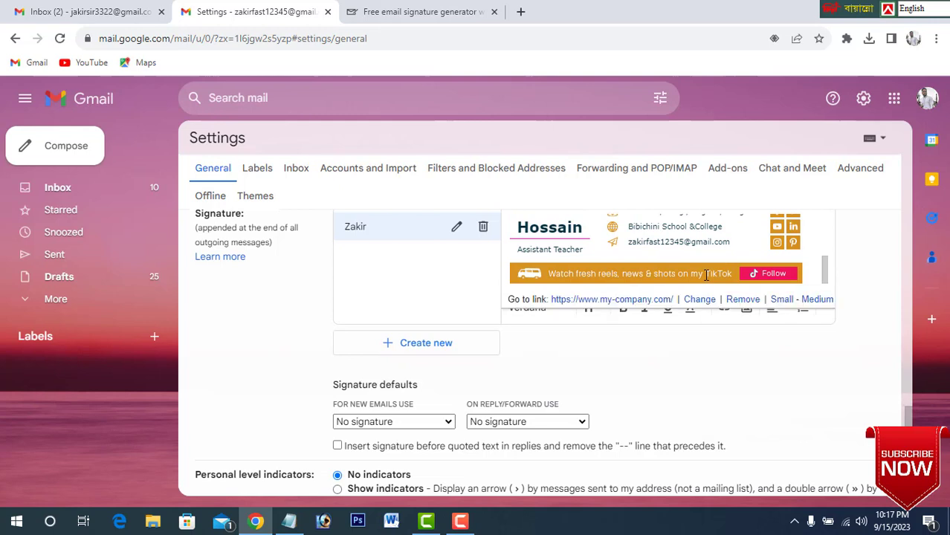
click(742, 299)
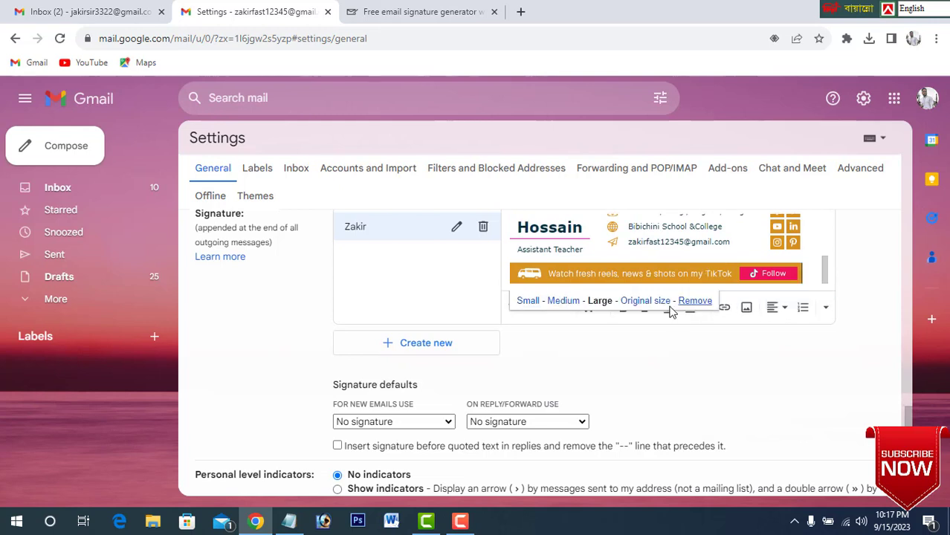
click(695, 300)
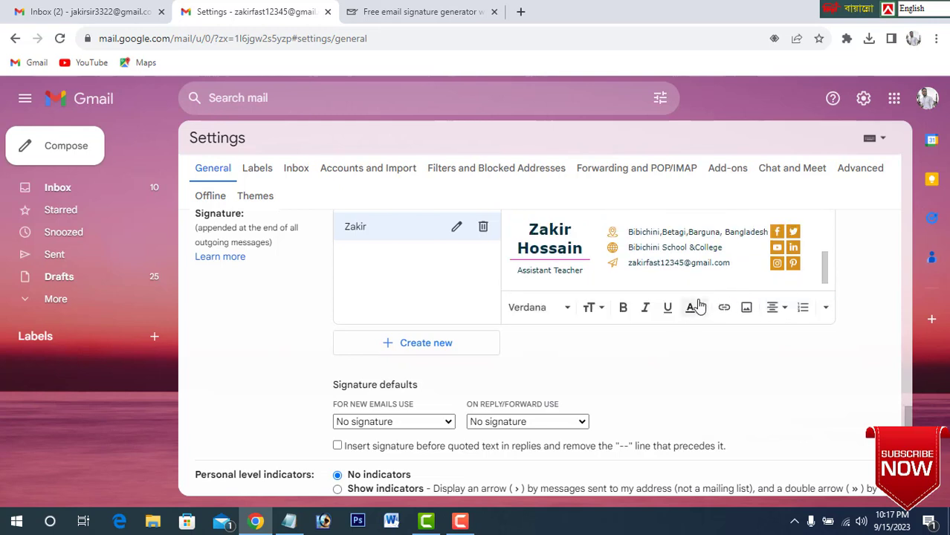
scroll(731, 281, down, 1)
scroll(731, 281, up, 2)
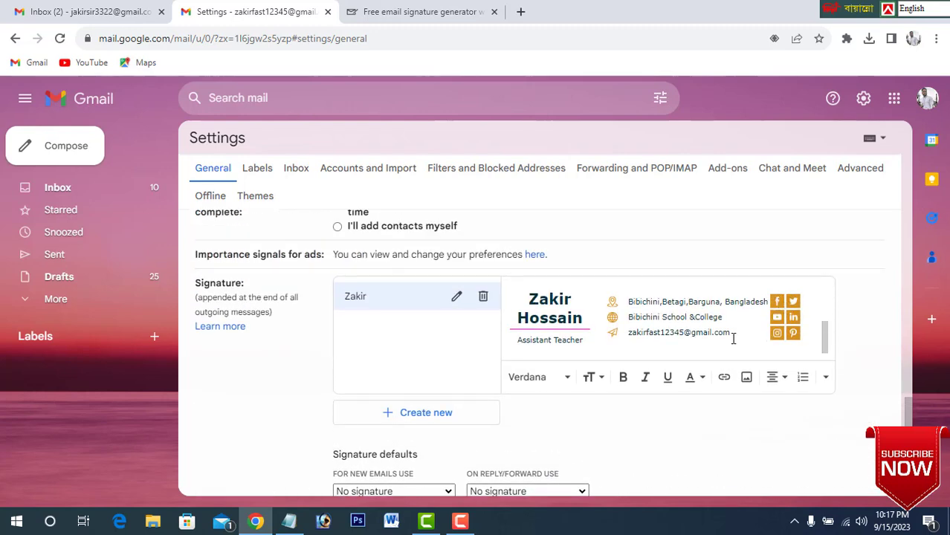
Set the created signature as the default for both new emails and replies or forwards.
scroll(519, 439, down, 8)
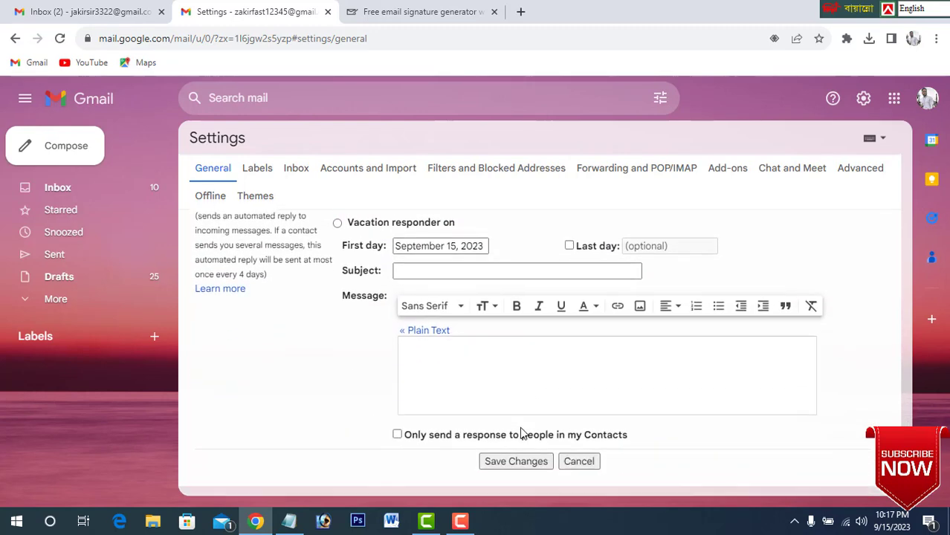
click(518, 422)
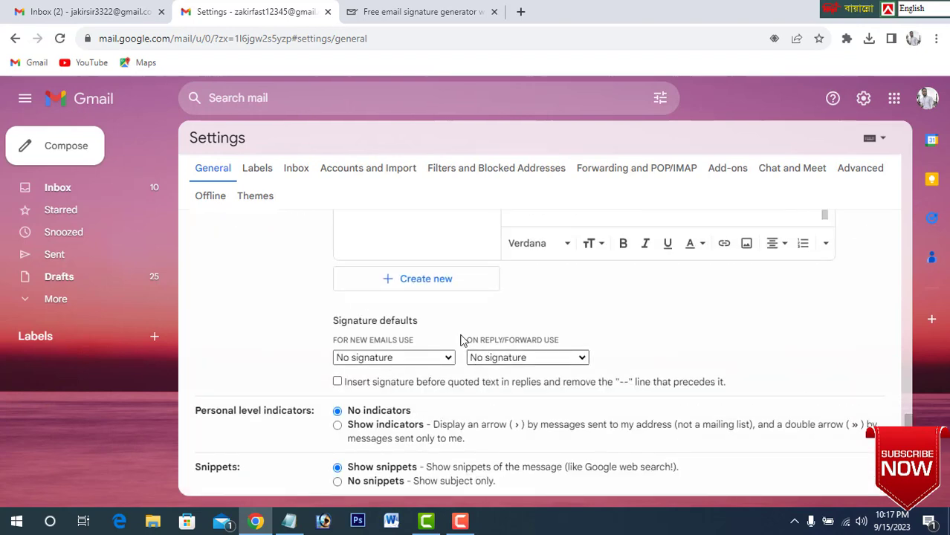
click(421, 359)
click(360, 385)
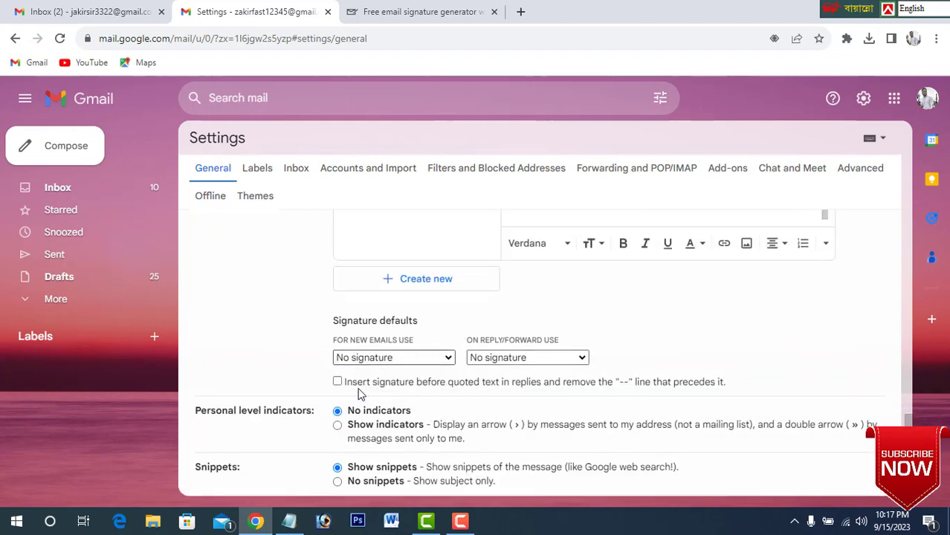
click(538, 356)
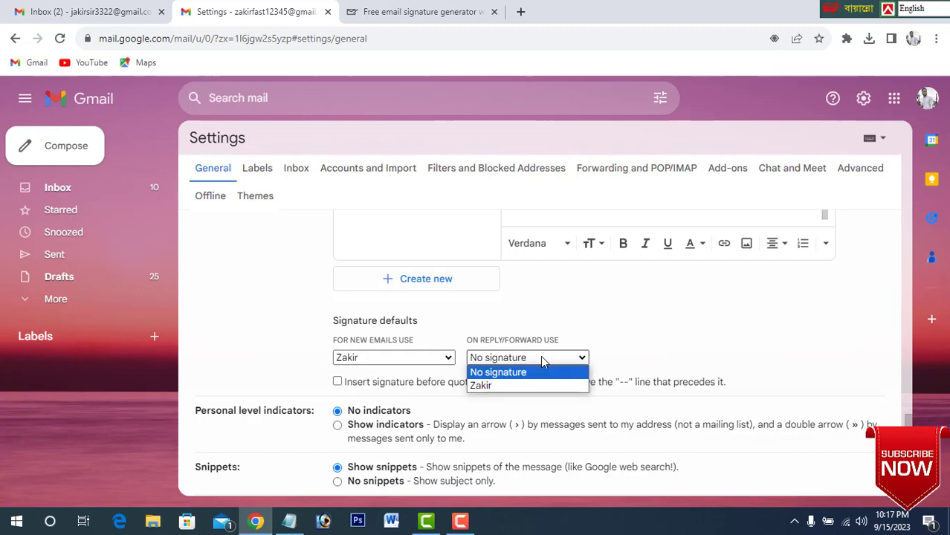
click(503, 385)
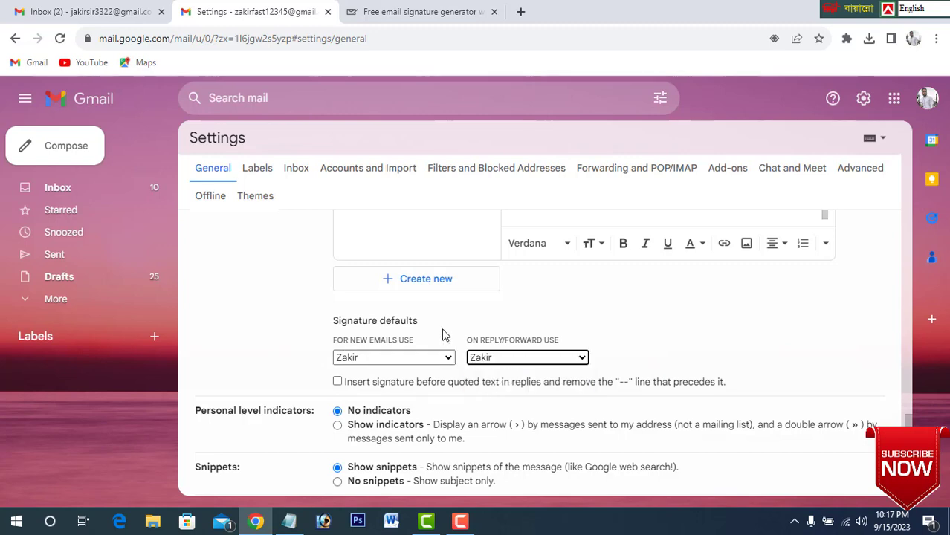
Save the Gmail settings changes, check the signature in a new message and close that message.
scroll(442, 336, up, 2)
scroll(442, 335, down, 10)
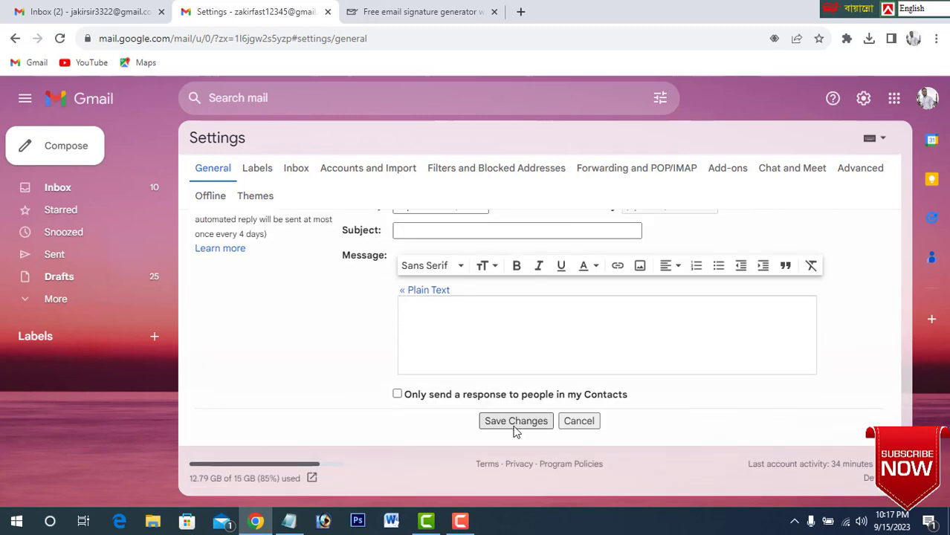
click(515, 421)
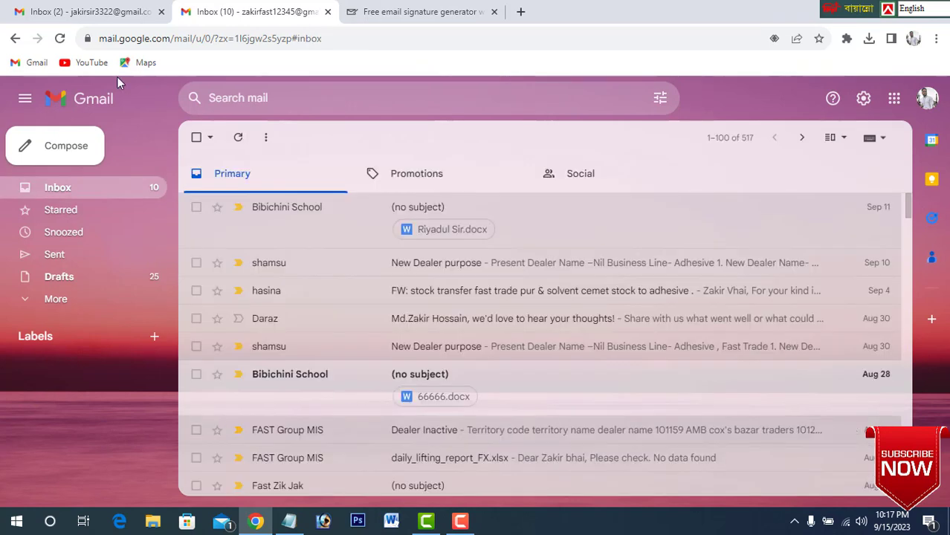
click(46, 152)
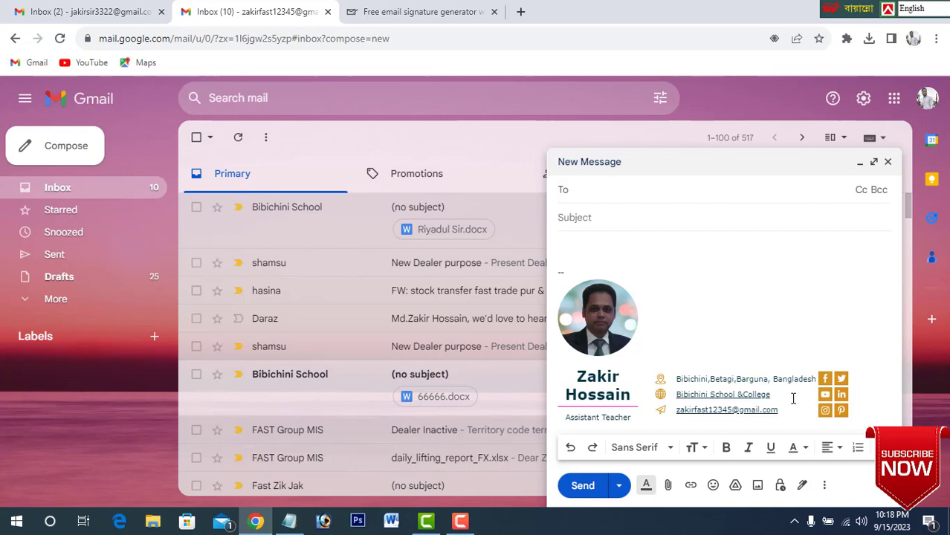
click(888, 163)
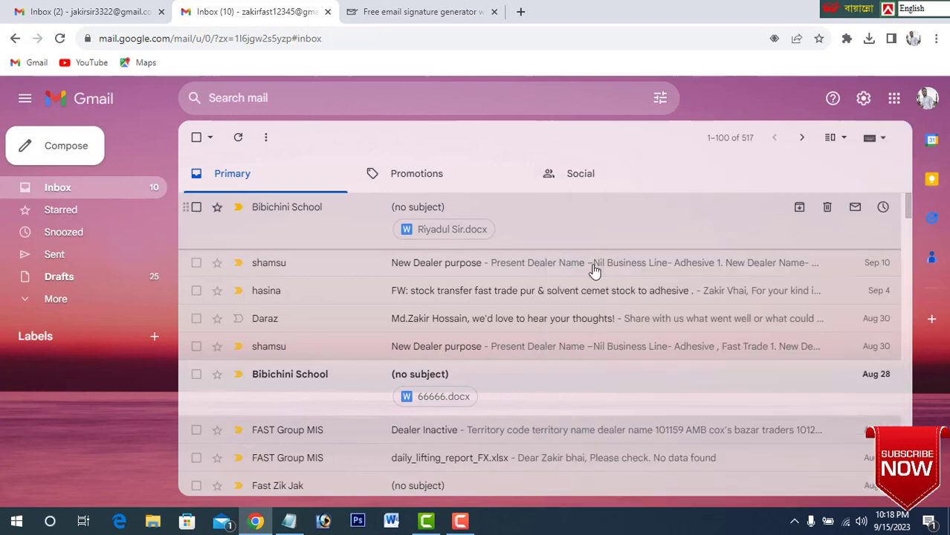